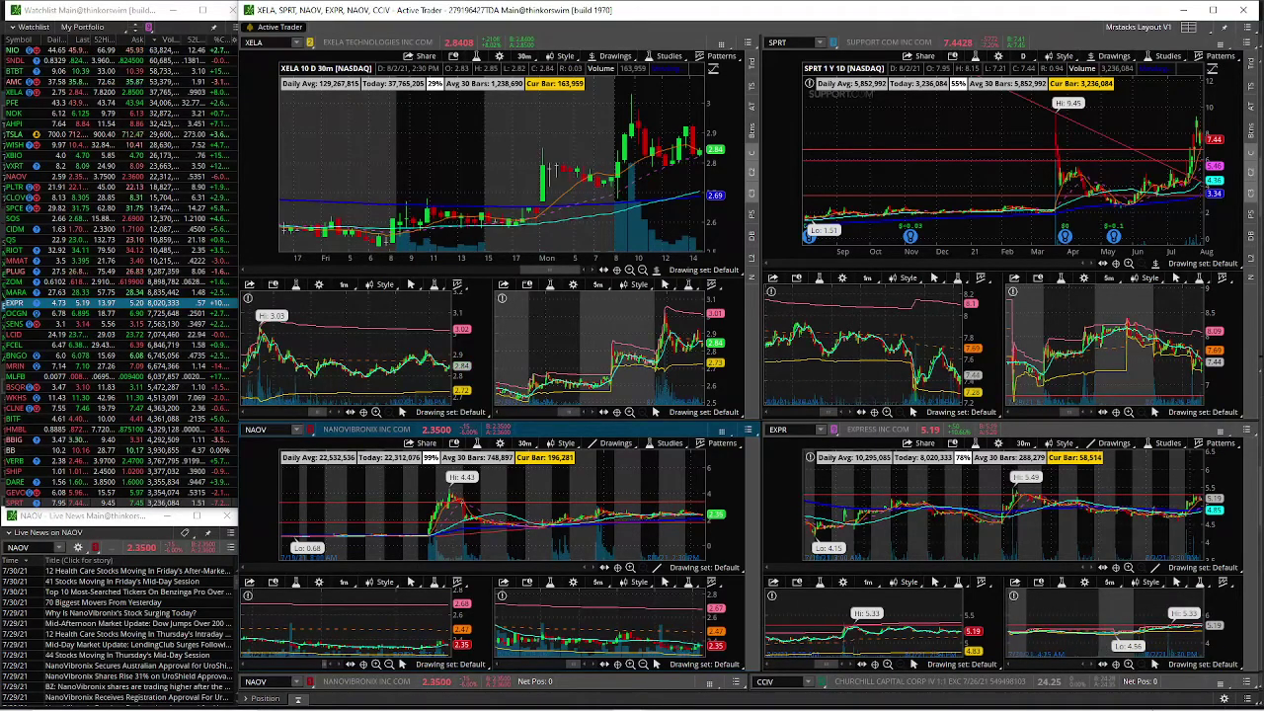
Set the main XELA chart to the 1 Y : 1D time frame and view more history on its 1-minute chart
mouse_move(1178, 697)
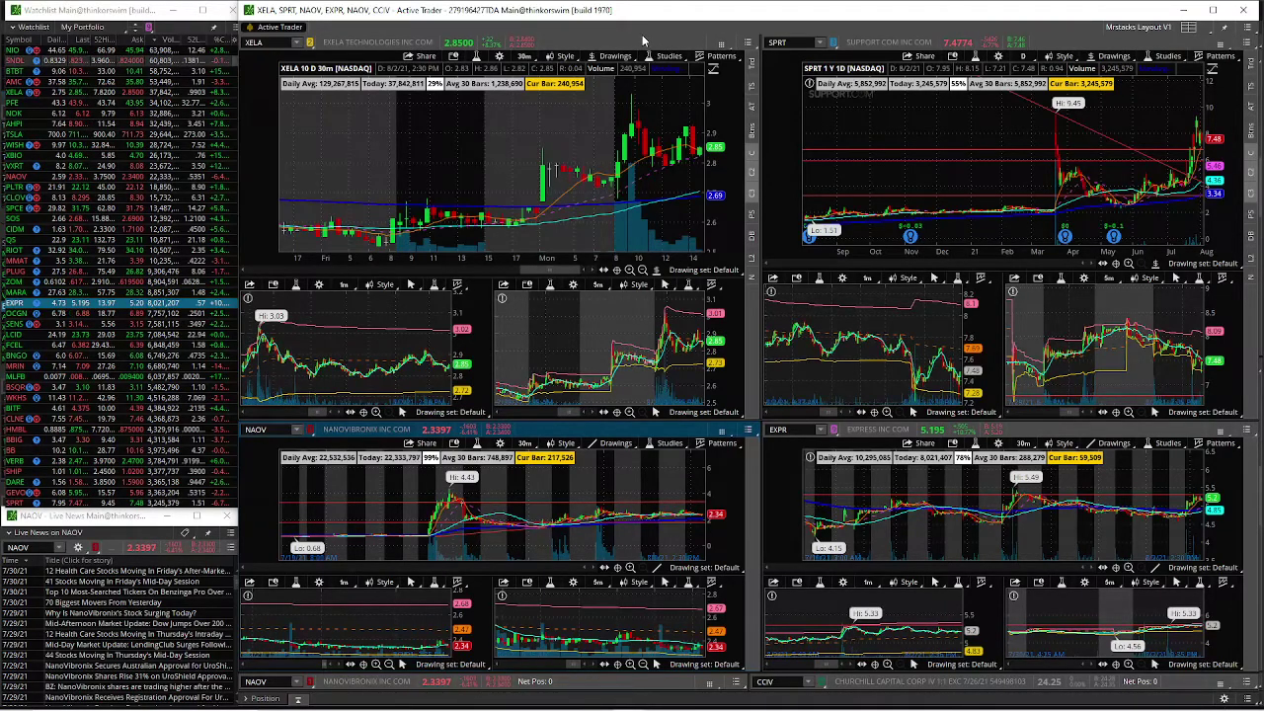
left_click(523, 57)
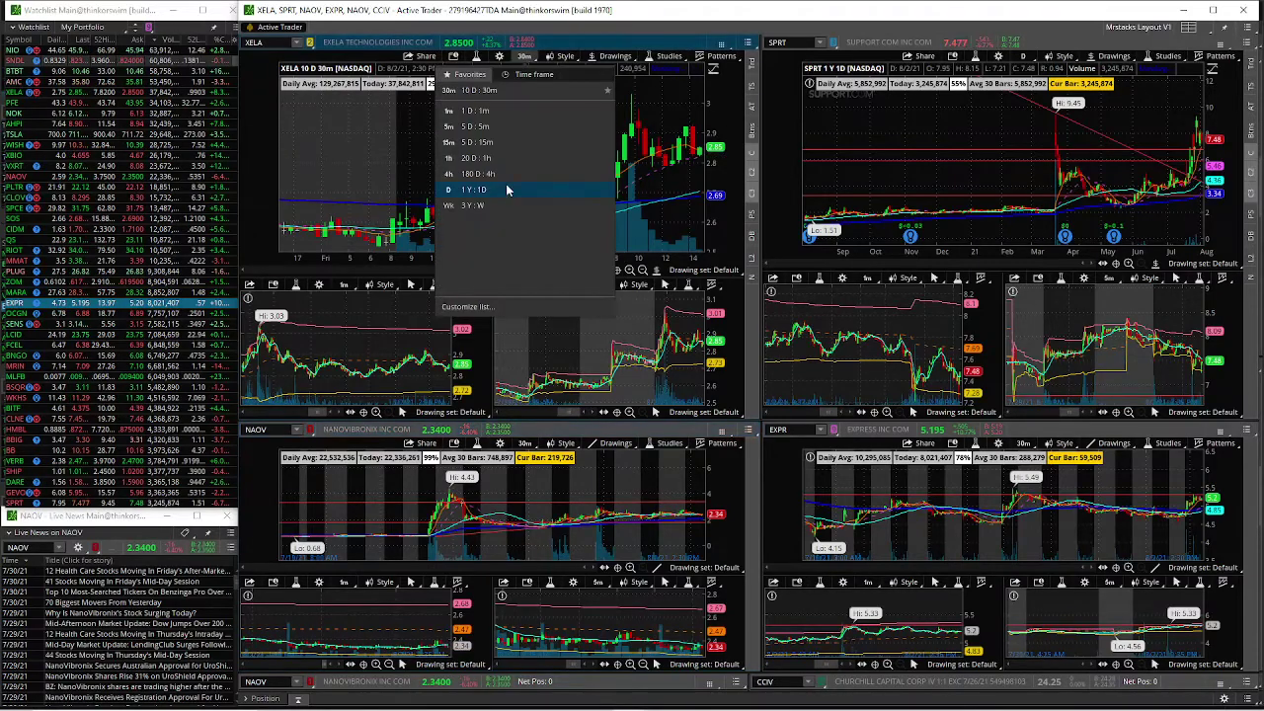
left_click(550, 186)
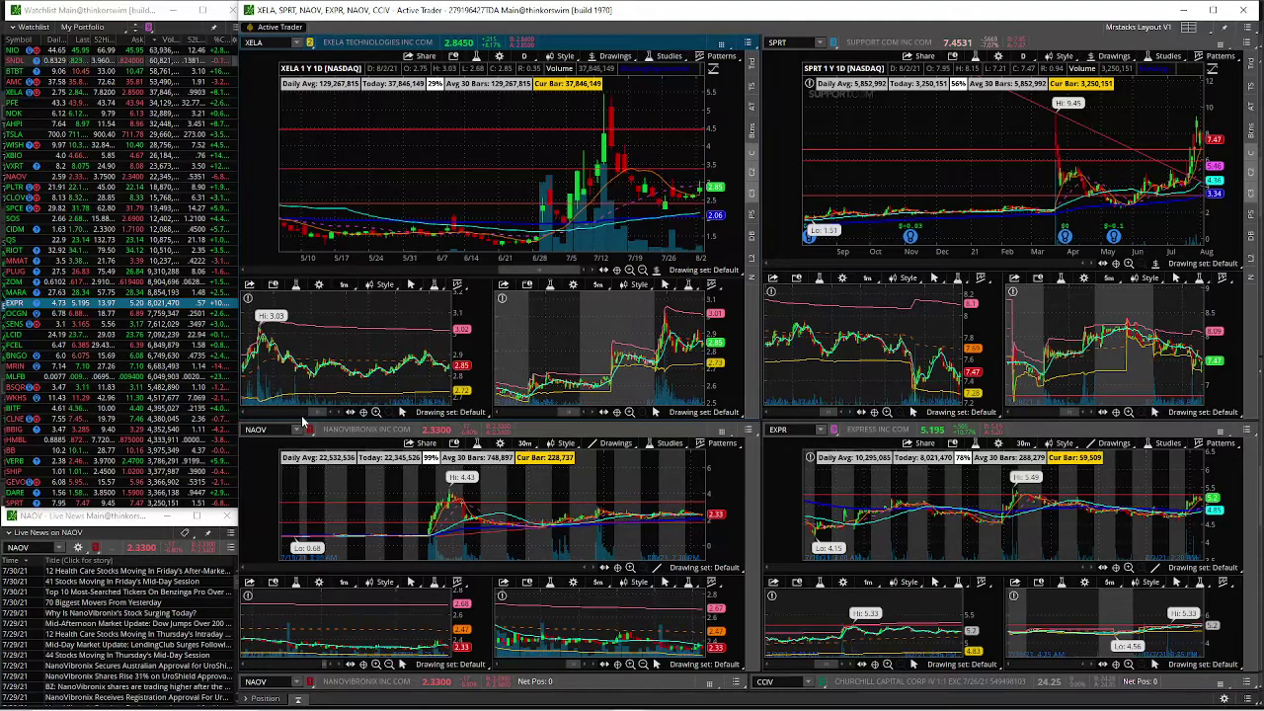
scroll(314, 414, "up", 5)
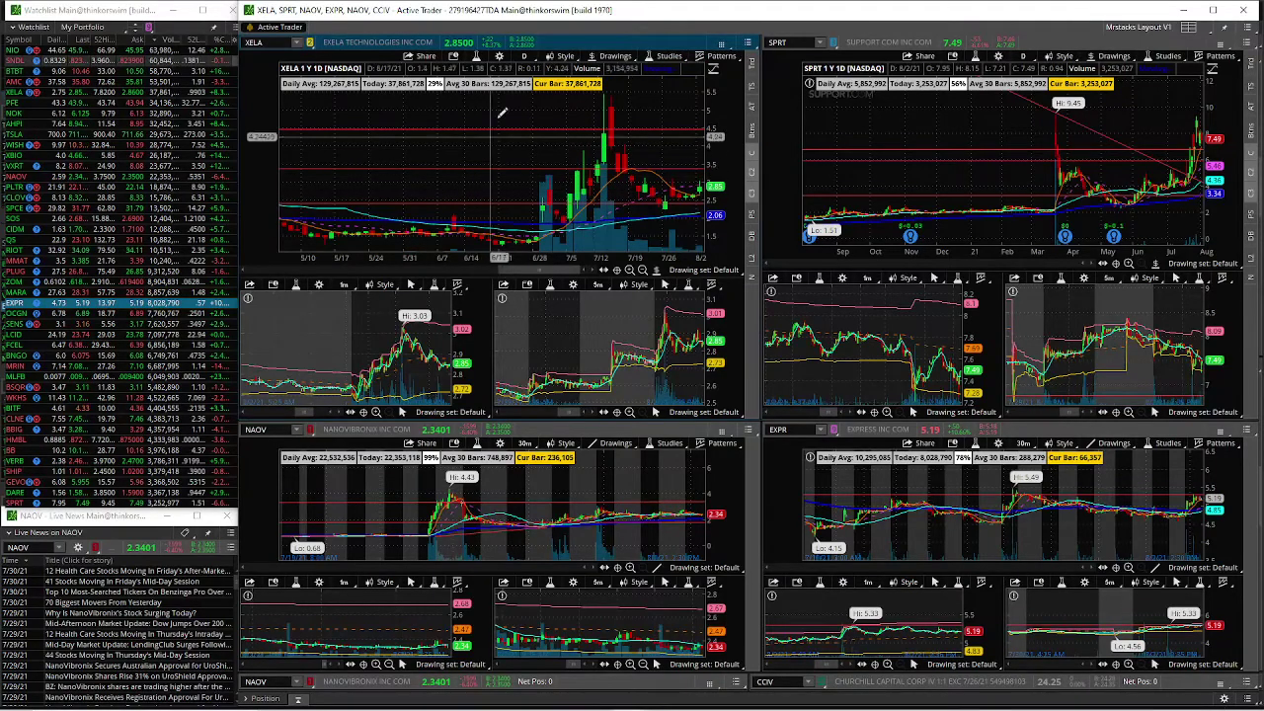
Set the main XELA chart to 180 D : 4h and examine its price action over wider and narrower ranges
left_click(532, 59)
left_click(490, 189)
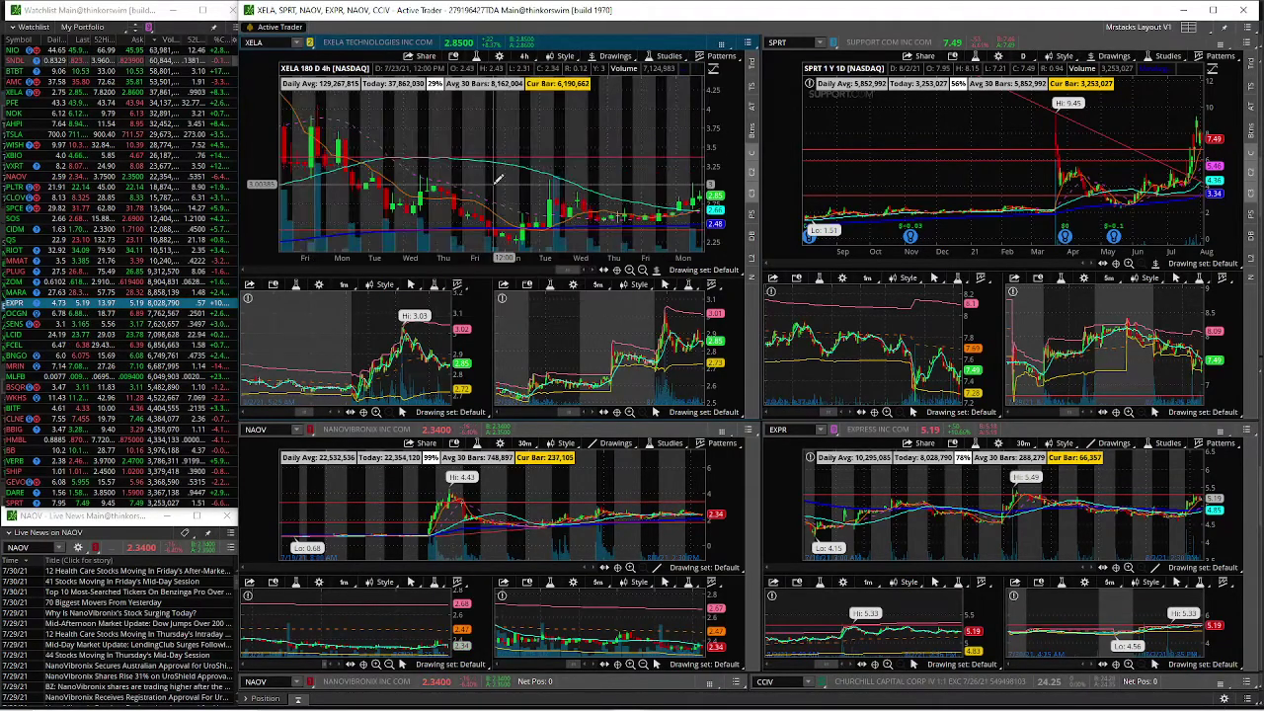
scroll(637, 235, "down", 3)
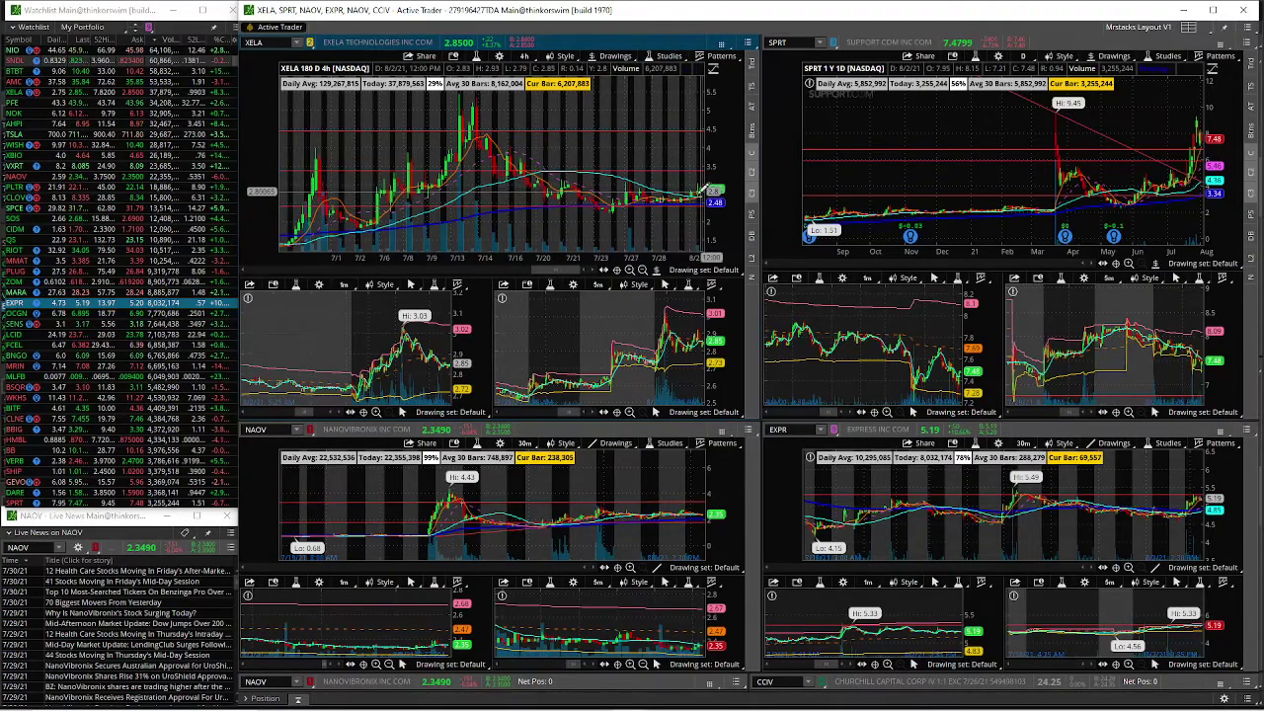
left_click(628, 271)
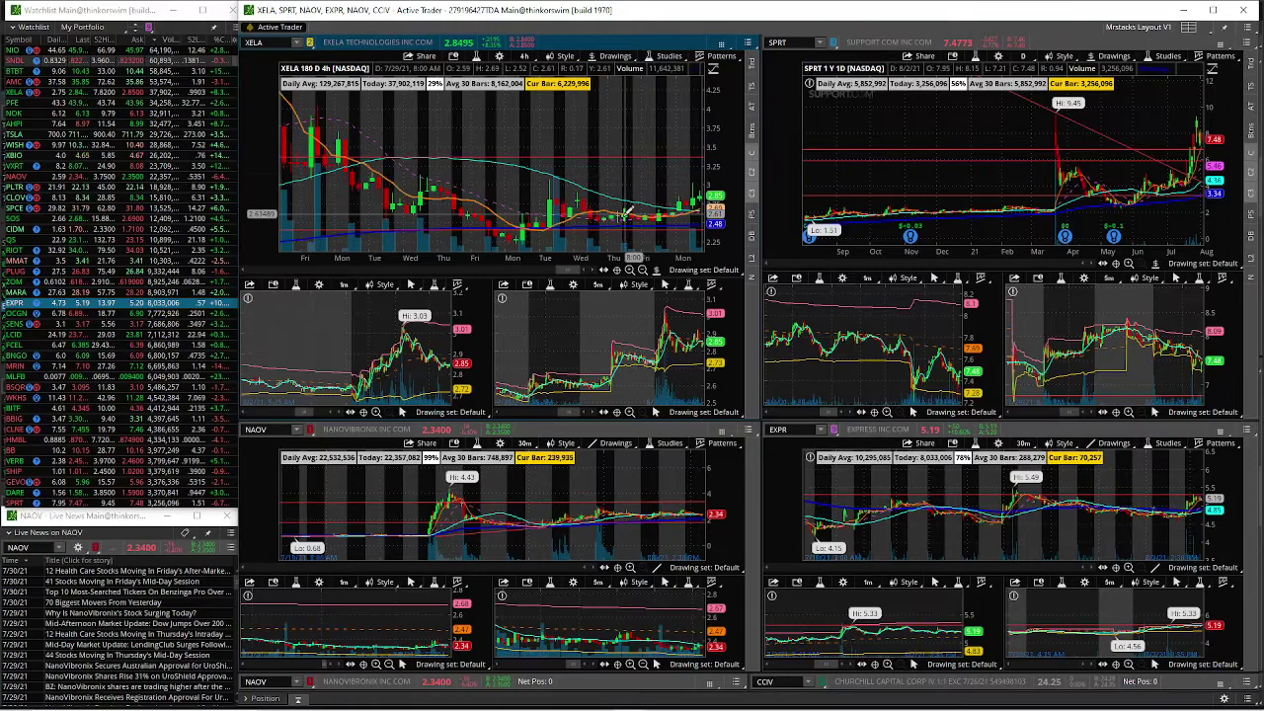
left_click(642, 269)
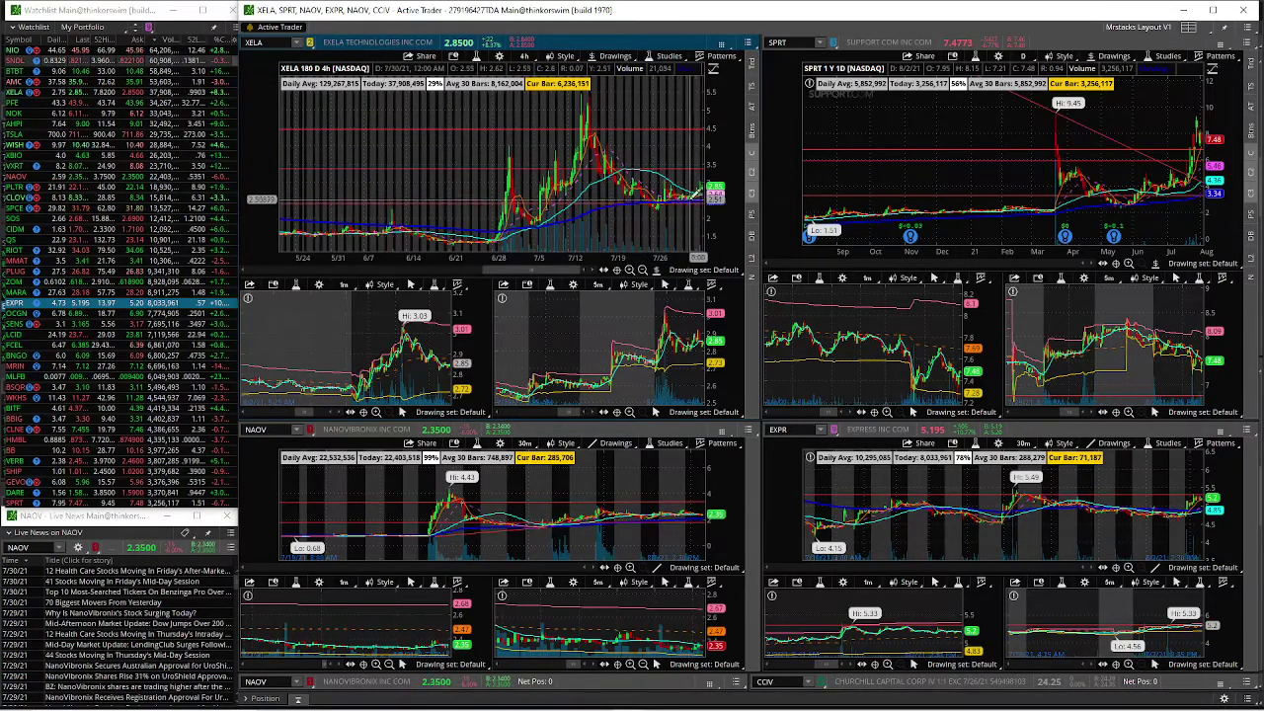
scroll(641, 212, "up", 4)
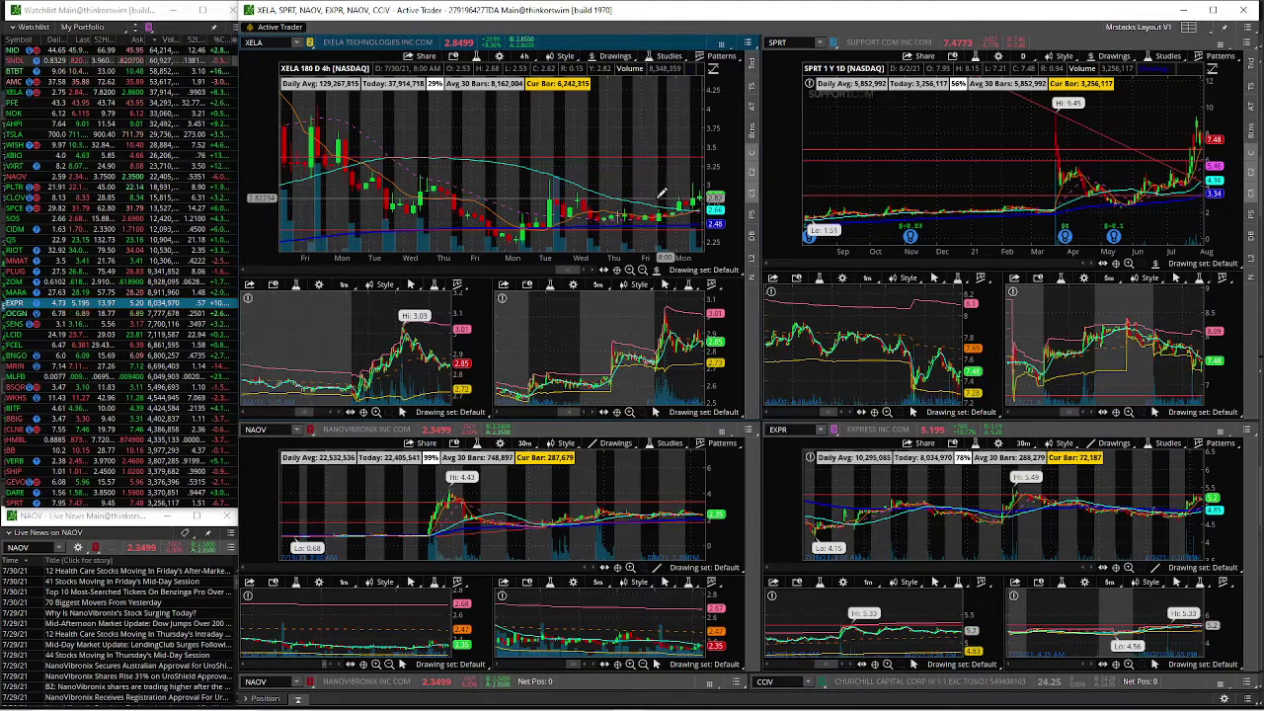
View the main XELA chart at 20 D : 1h and set it to 10 D : 30m
left_click(523, 55)
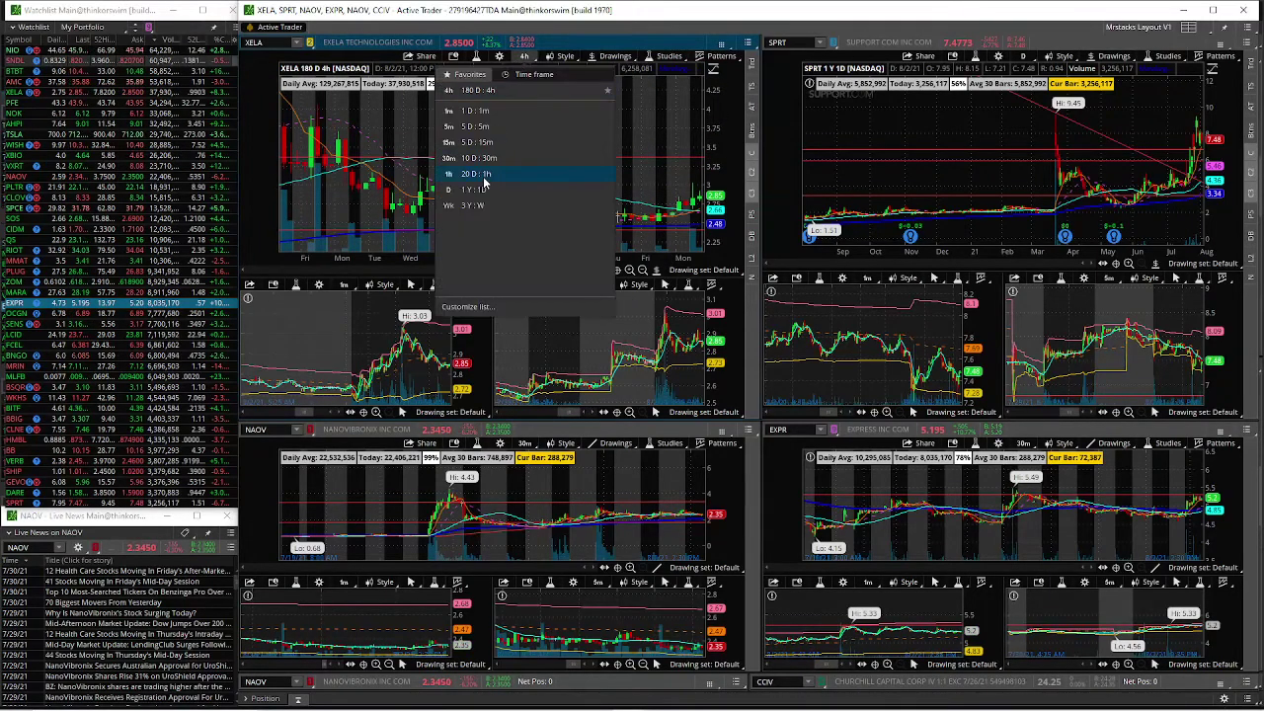
left_click(482, 176)
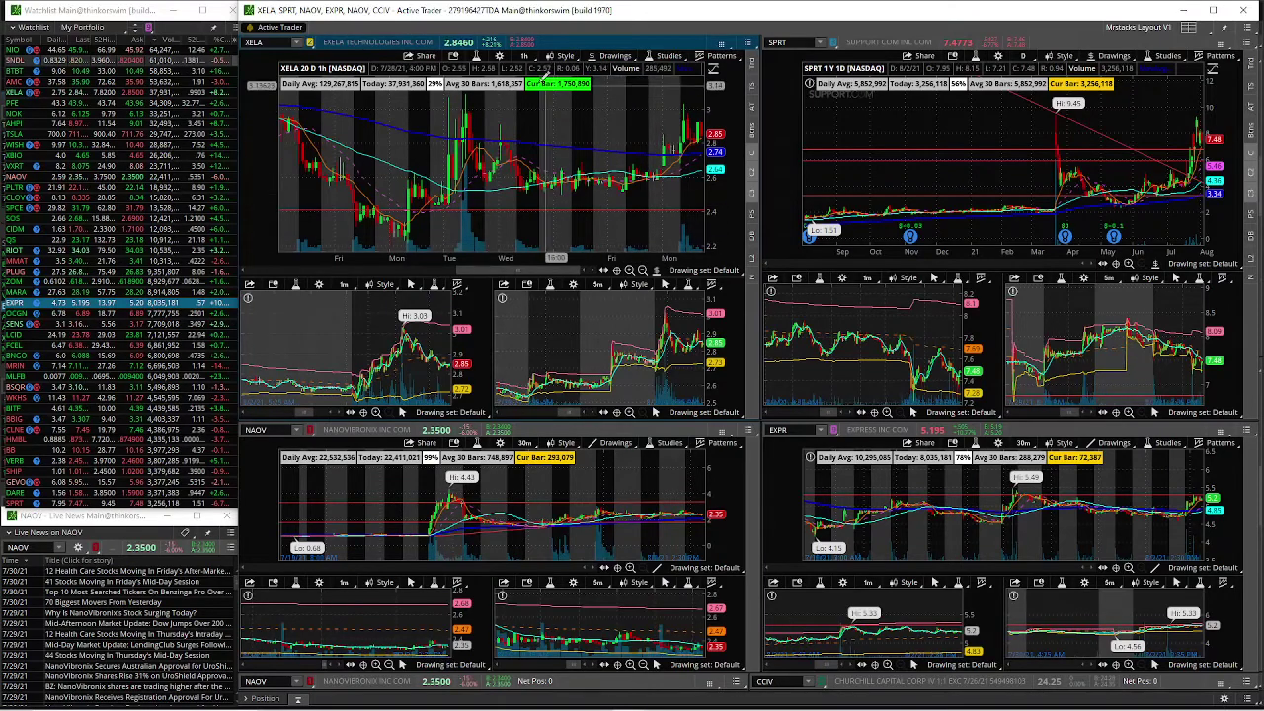
left_click(525, 55)
left_click(484, 154)
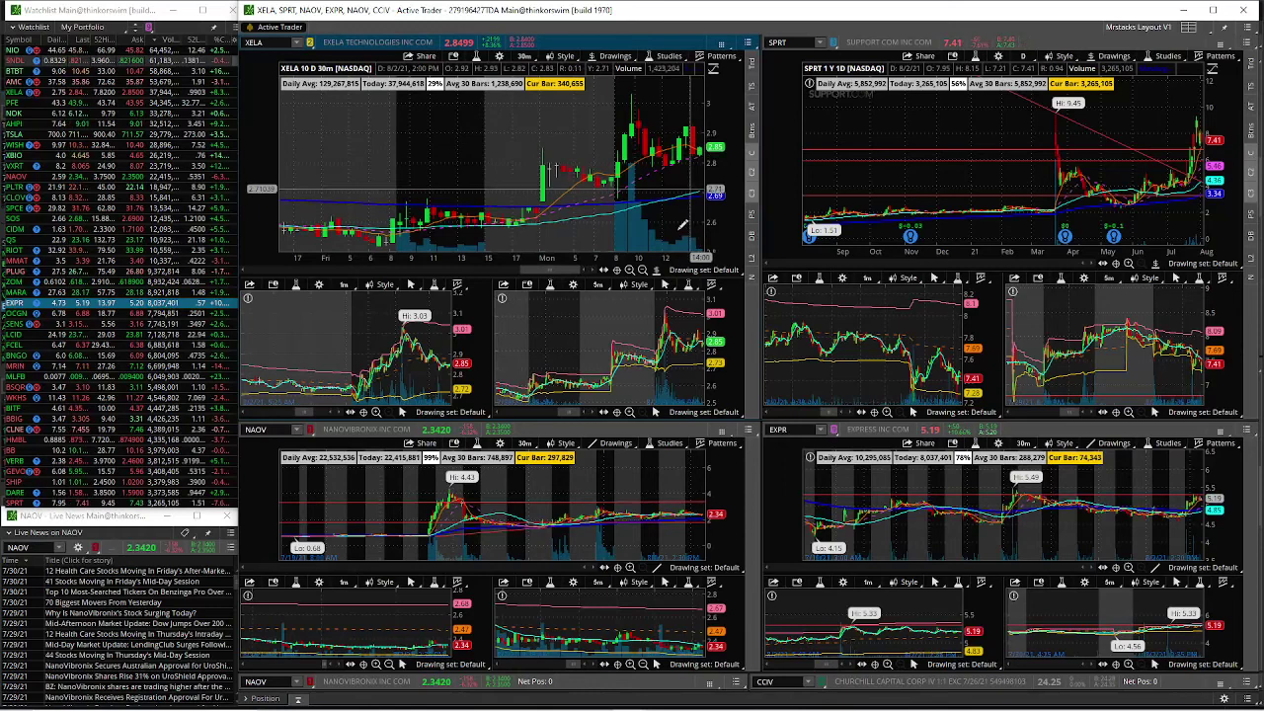
Examine the XELA 1-minute, 5-minute and 30-minute charts at different zoom levels
left_click(375, 412)
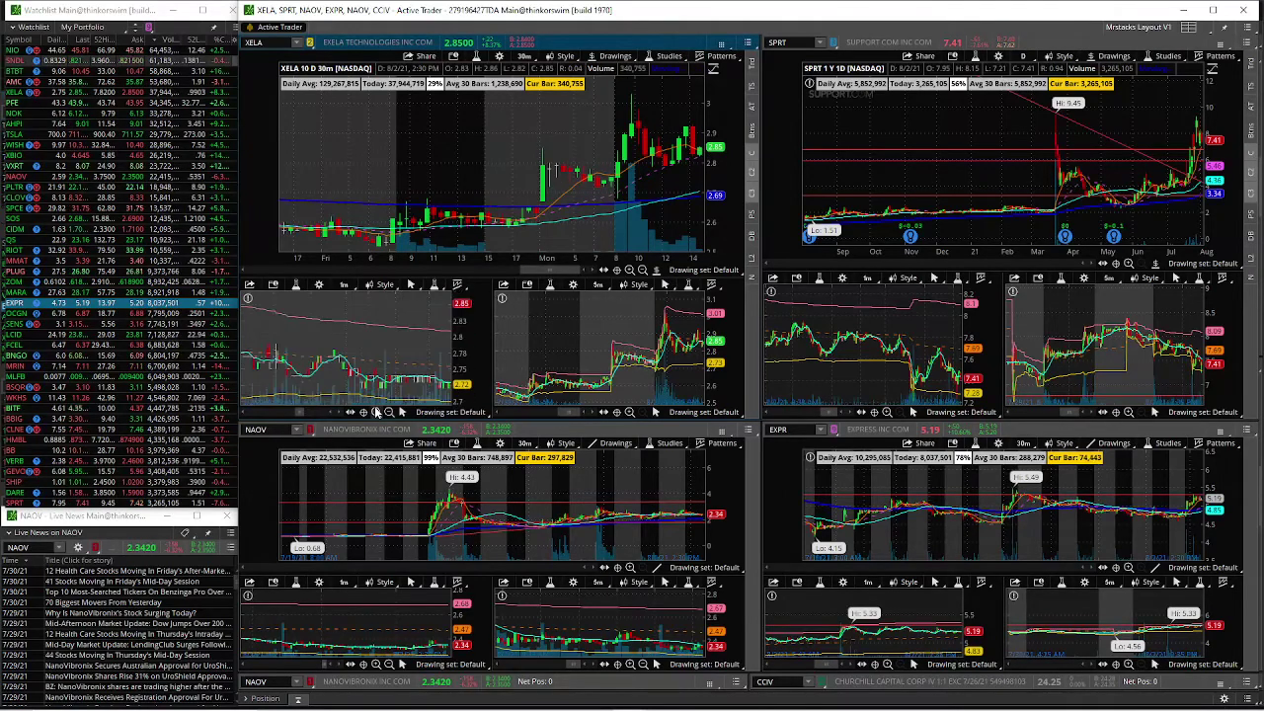
left_click(388, 412)
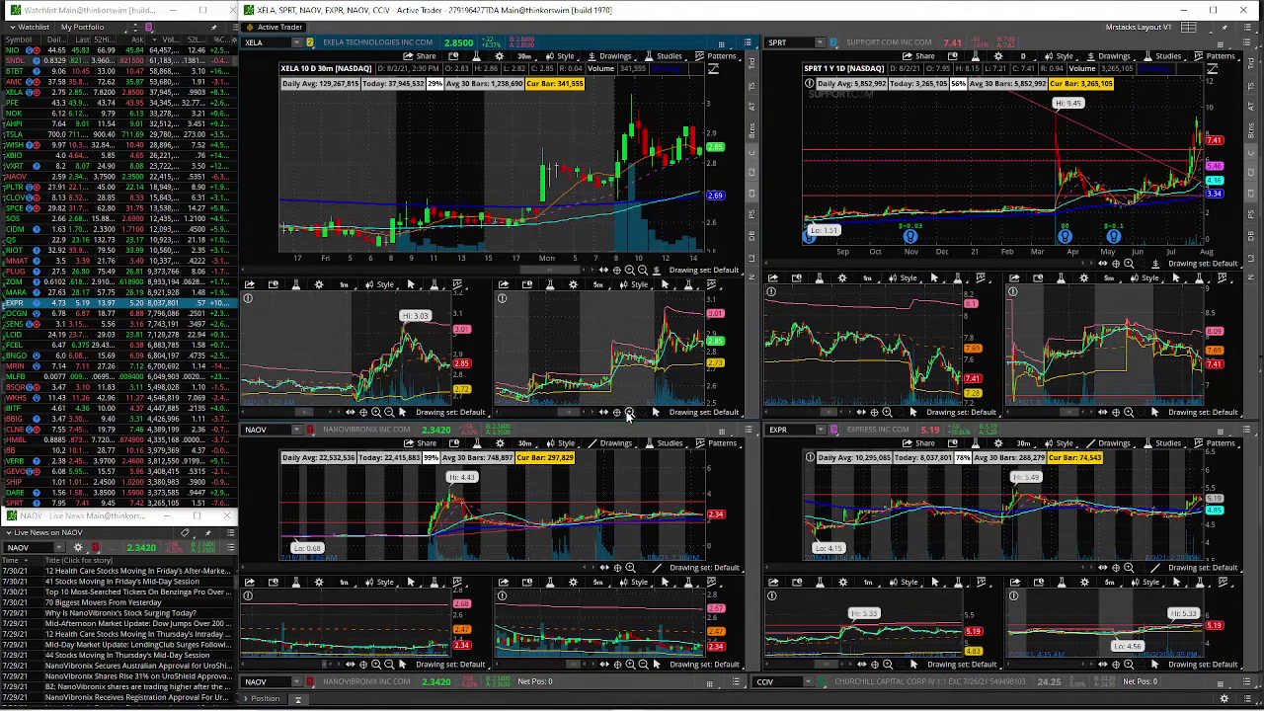
left_click(629, 412)
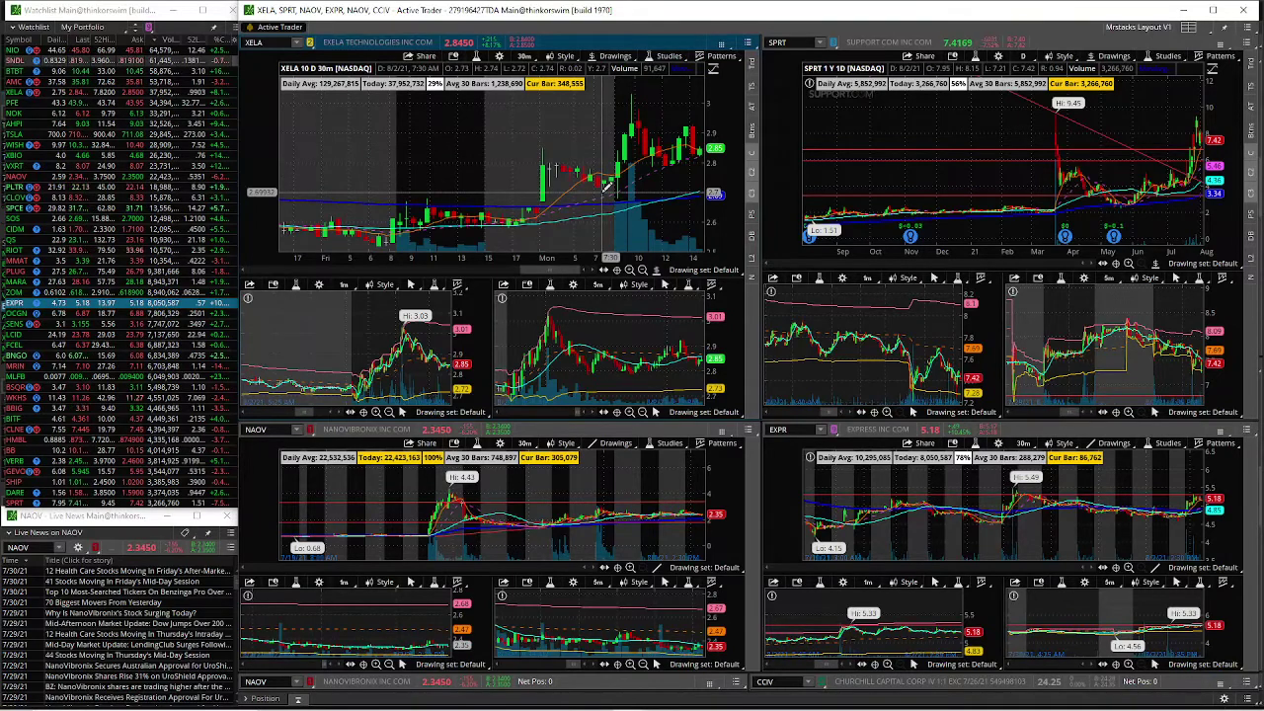
left_click(641, 270)
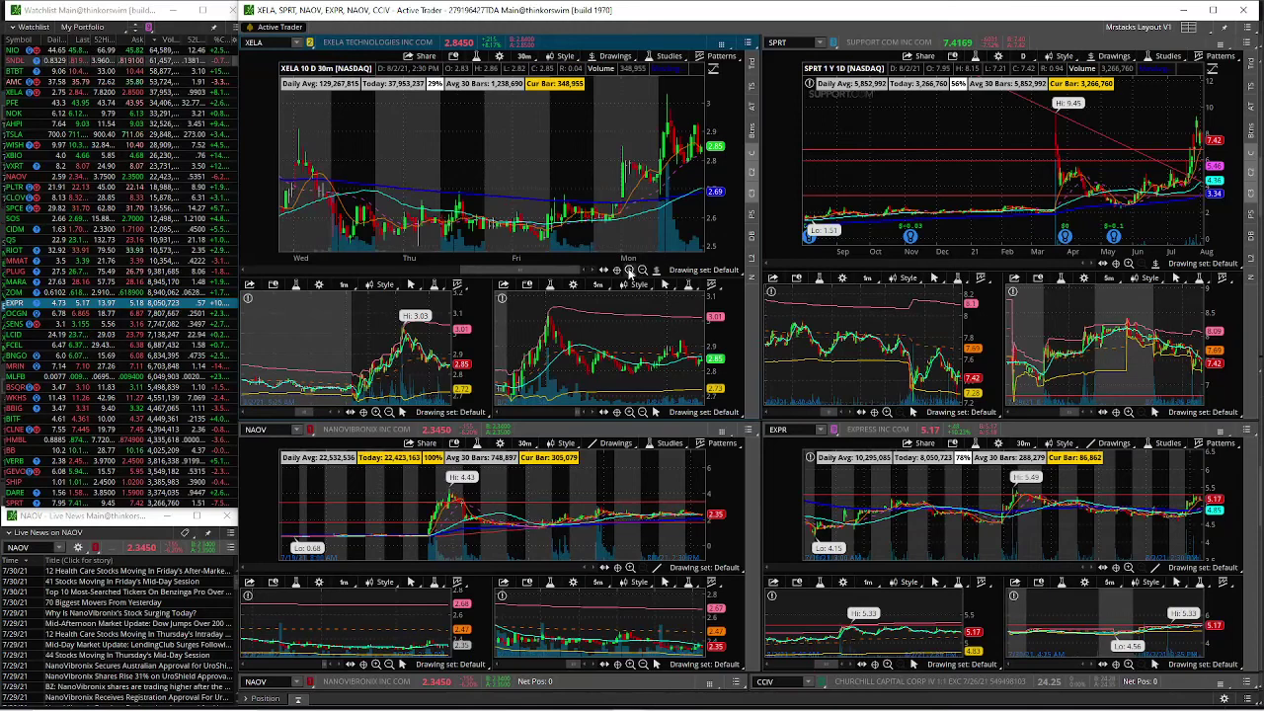
left_click(629, 270)
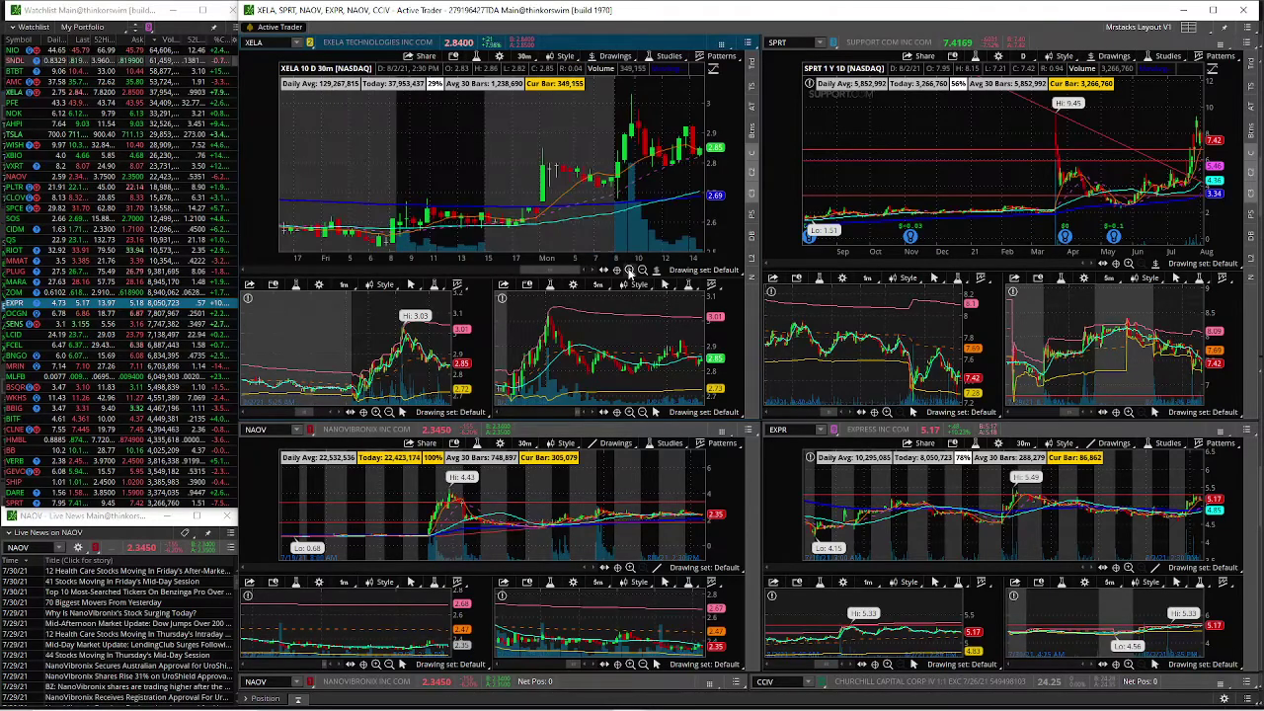
Review XELA's longer history on the 1 Y : 1D time frame and on the 3 Y : W time frame
left_click(523, 57)
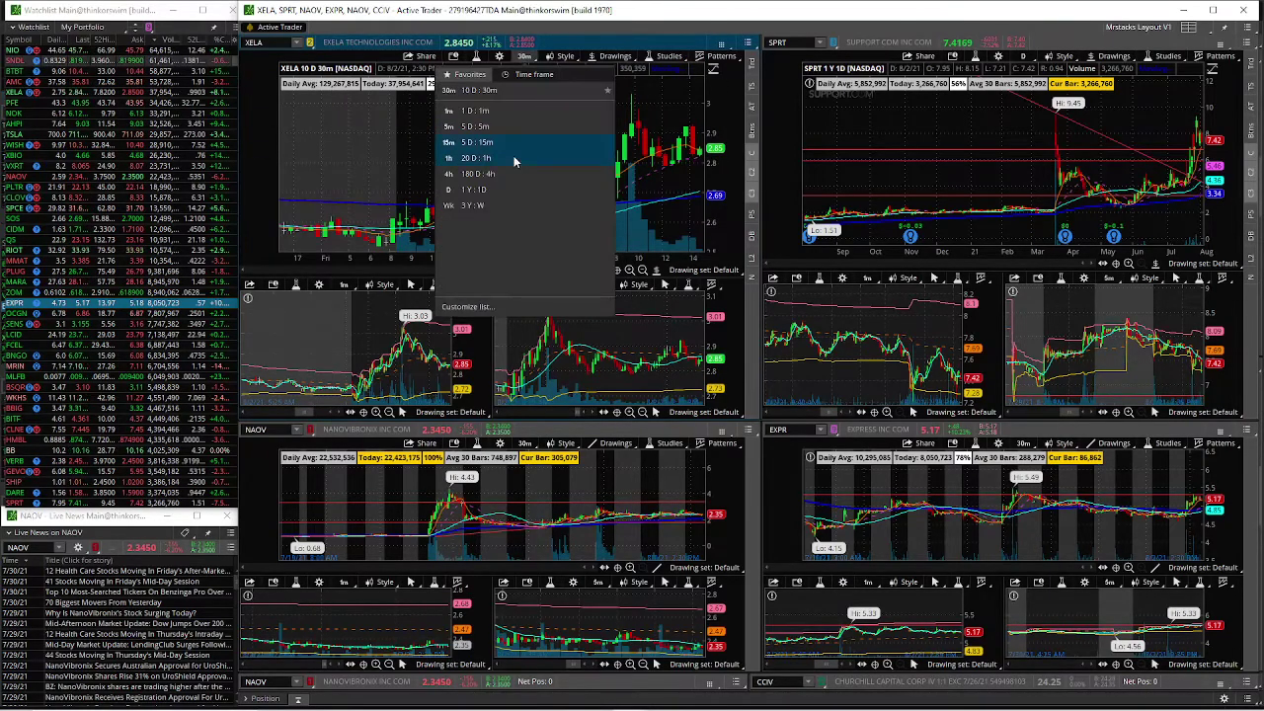
left_click(488, 191)
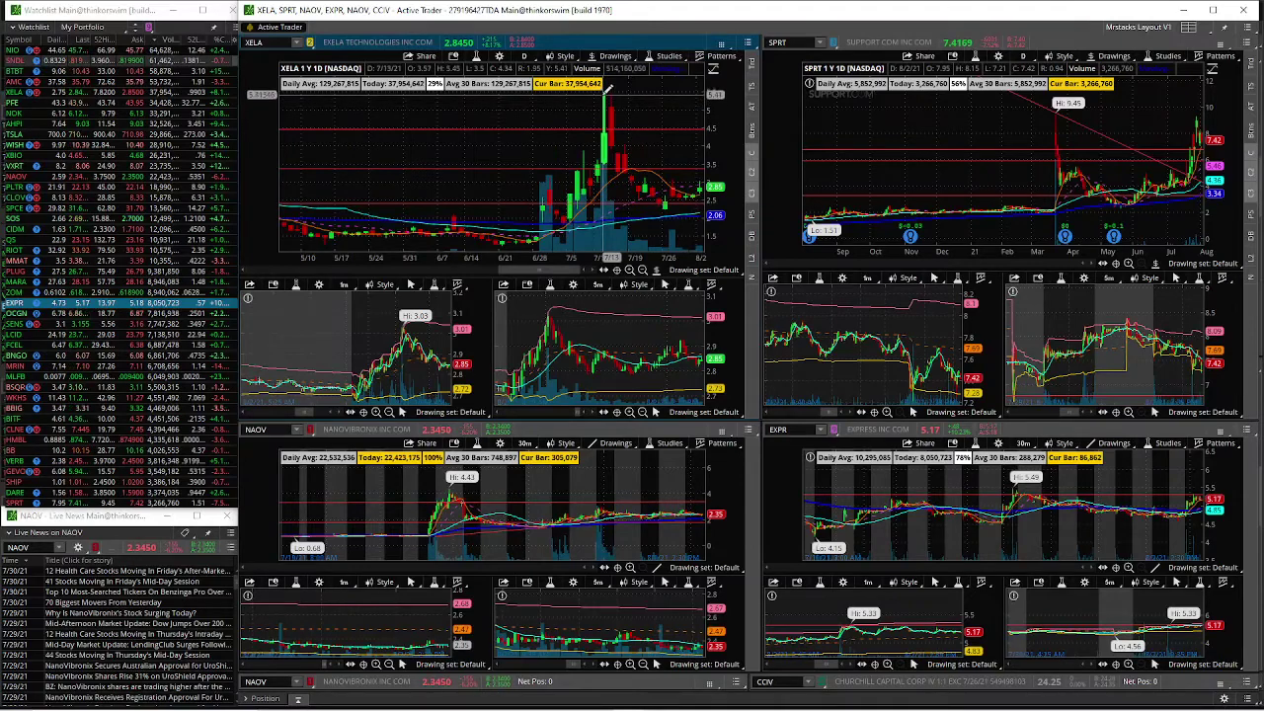
left_click(641, 271)
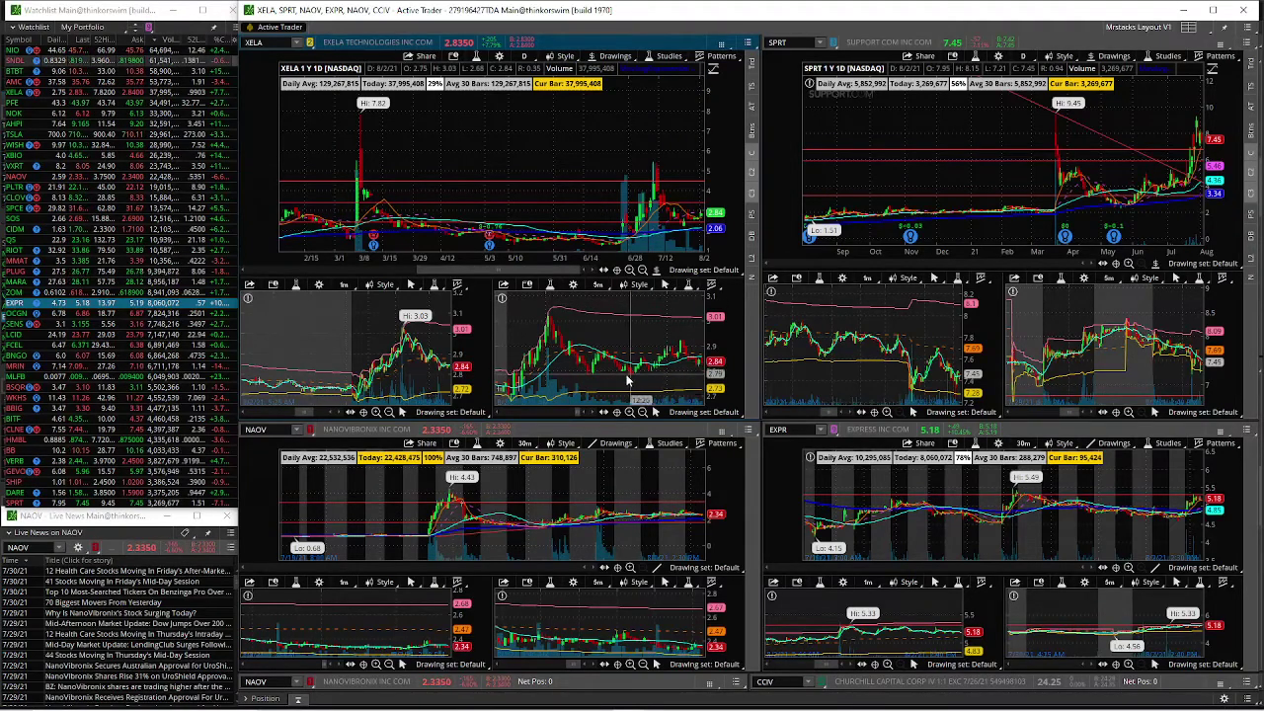
left_click(524, 57)
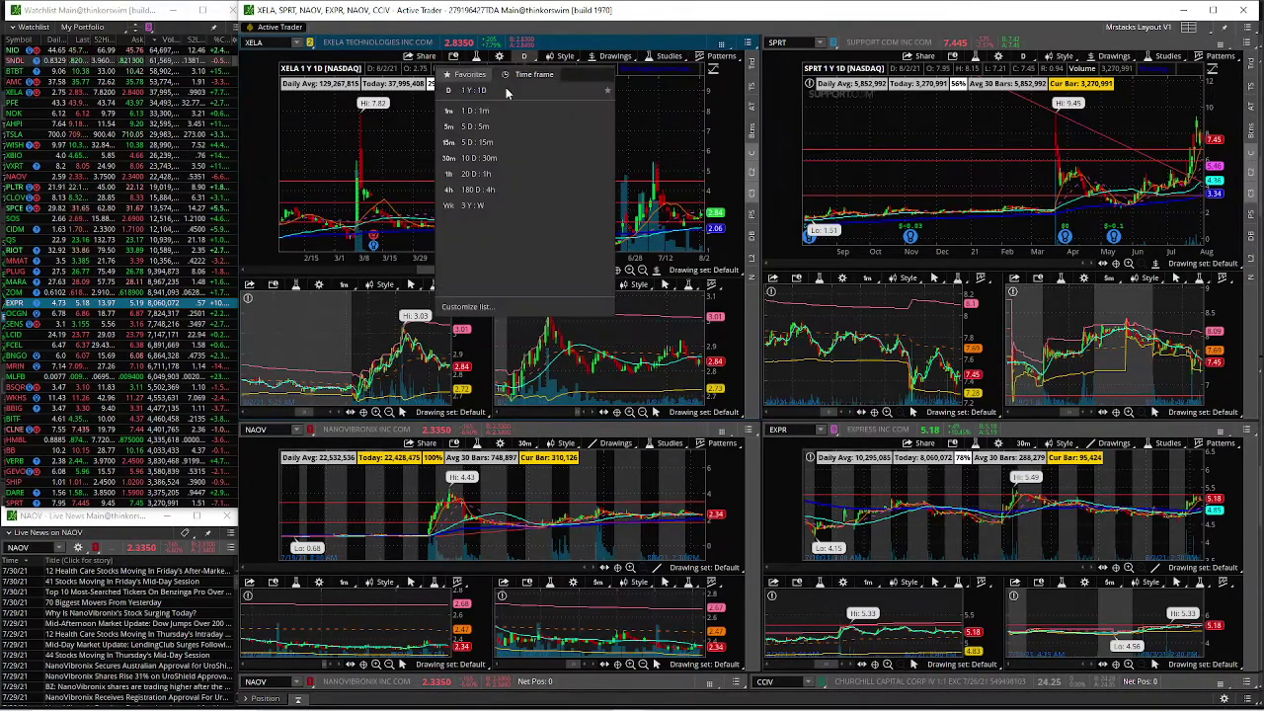
left_click(478, 205)
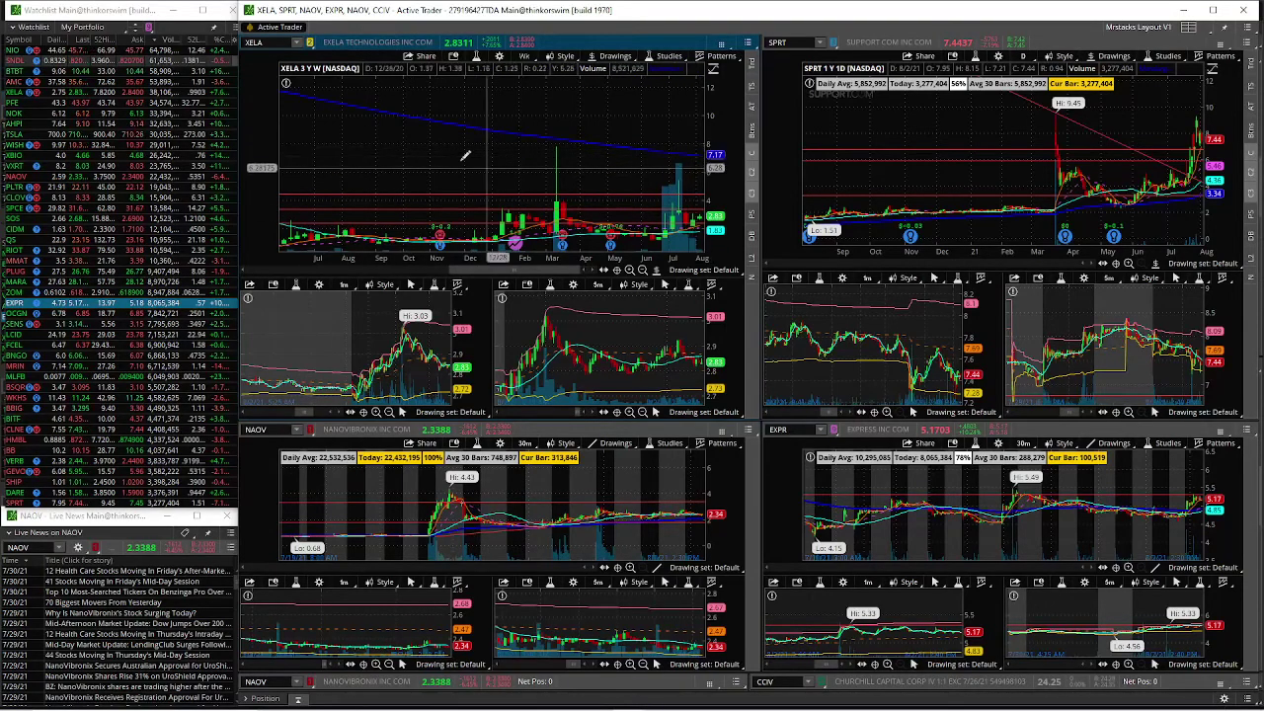
Check the main XELA chart at 10 D : 30m and return it to the 1 Y : 1D time frame
left_click(524, 57)
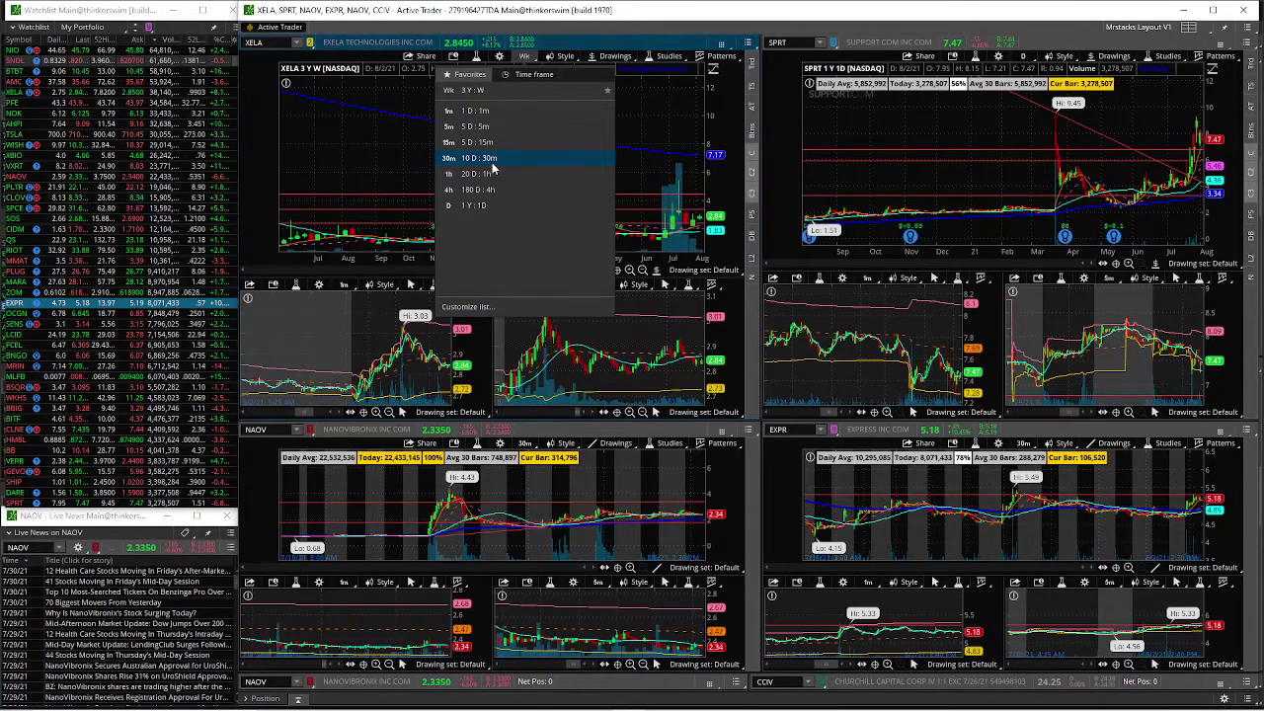
left_click(490, 163)
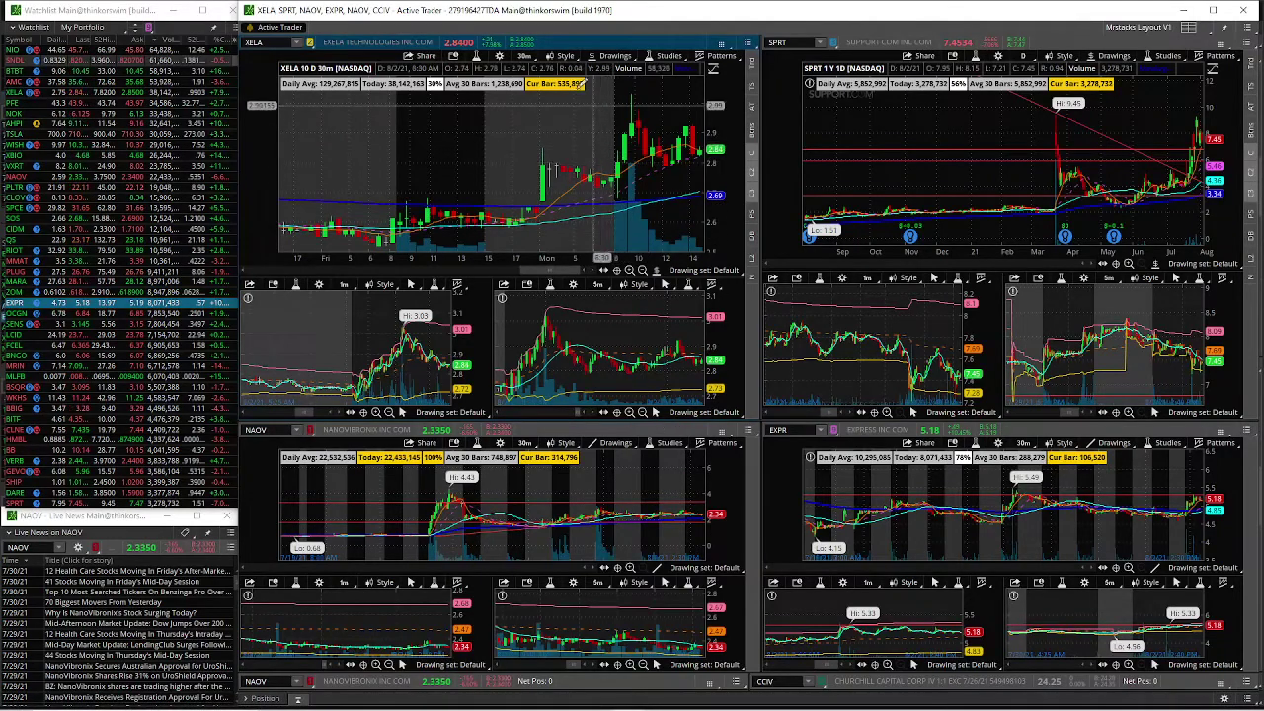
left_click(523, 56)
left_click(476, 190)
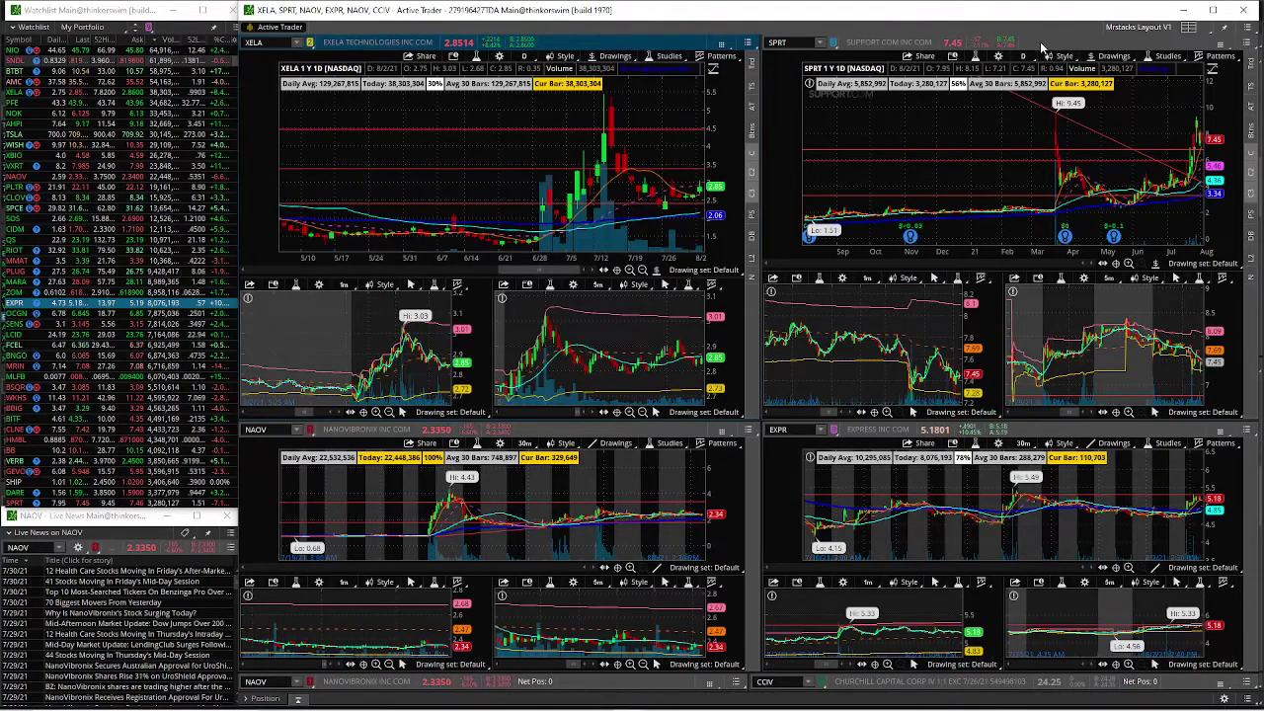
Zoom in on recent bars of the daily SPRT chart and set the main NAOV chart to 1 Y : 1D
left_click(1129, 263)
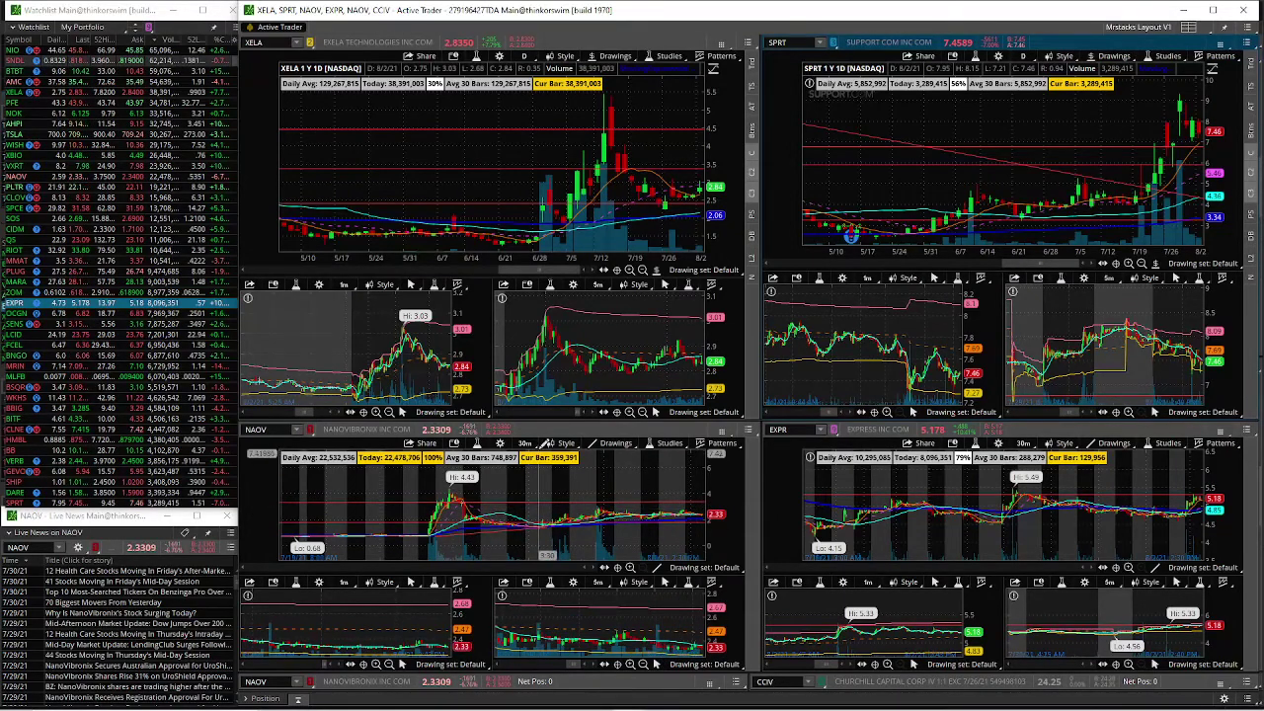
left_click(630, 568)
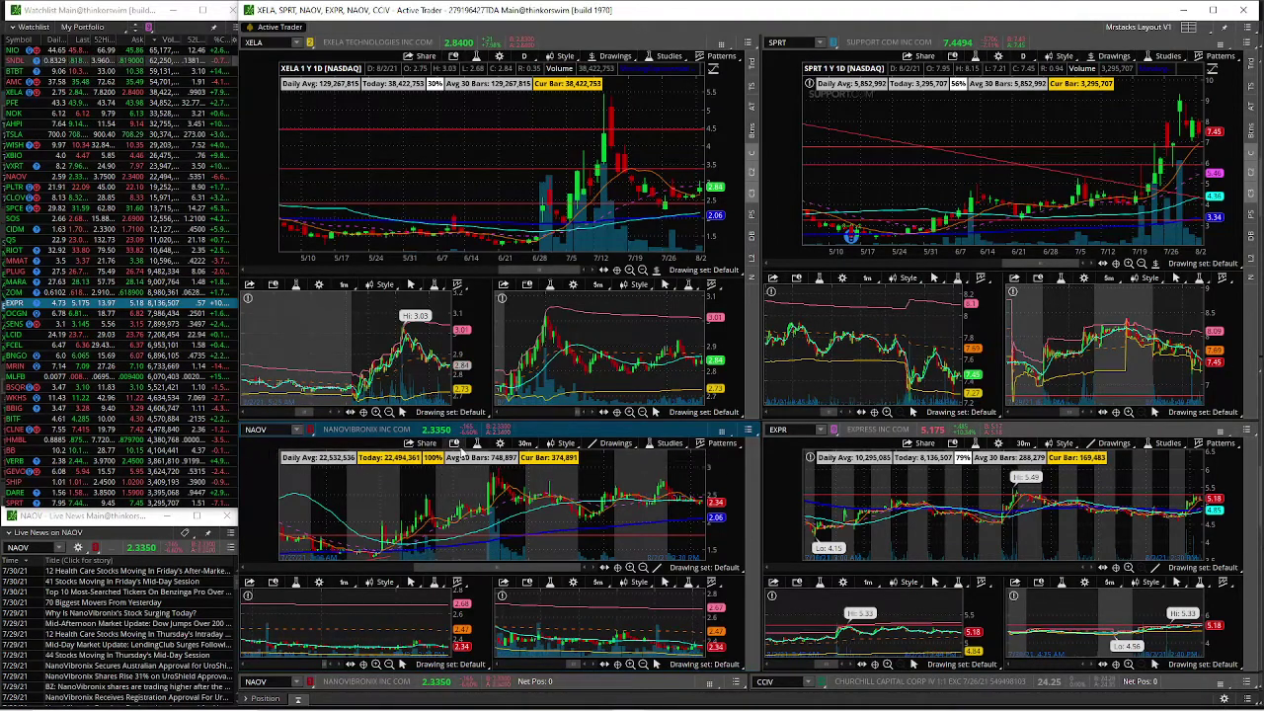
left_click(524, 443)
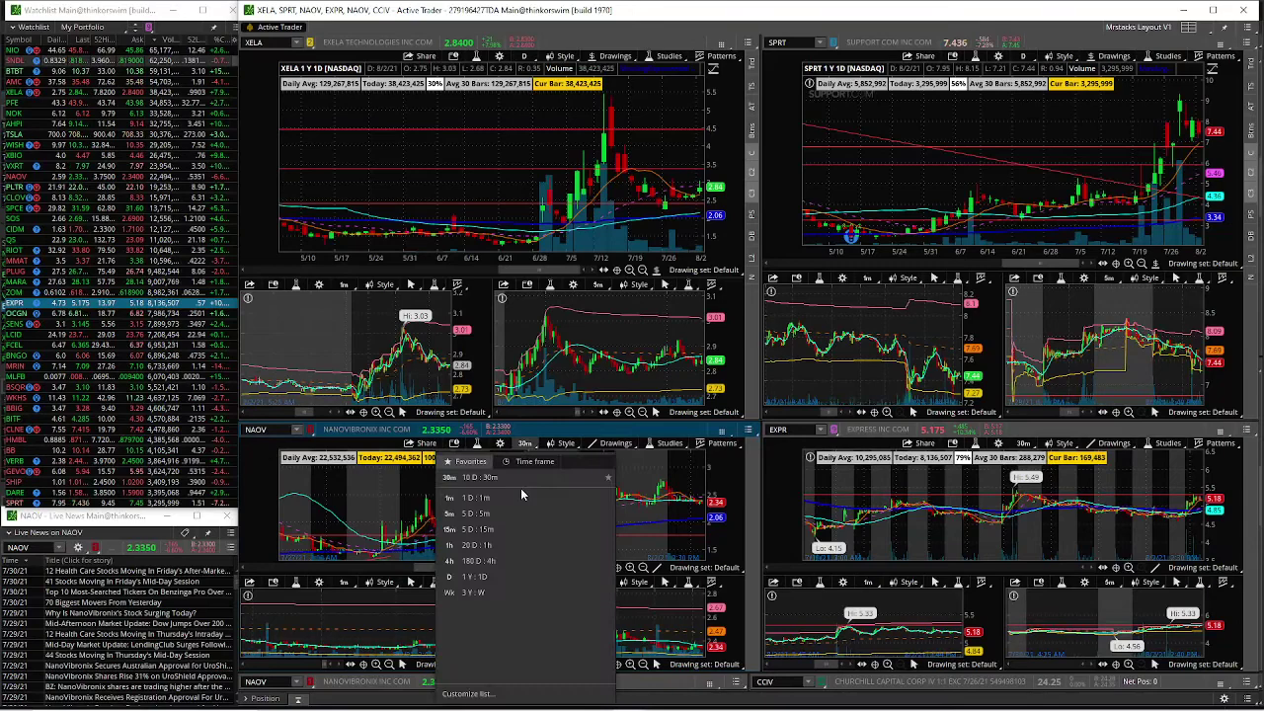
left_click(476, 575)
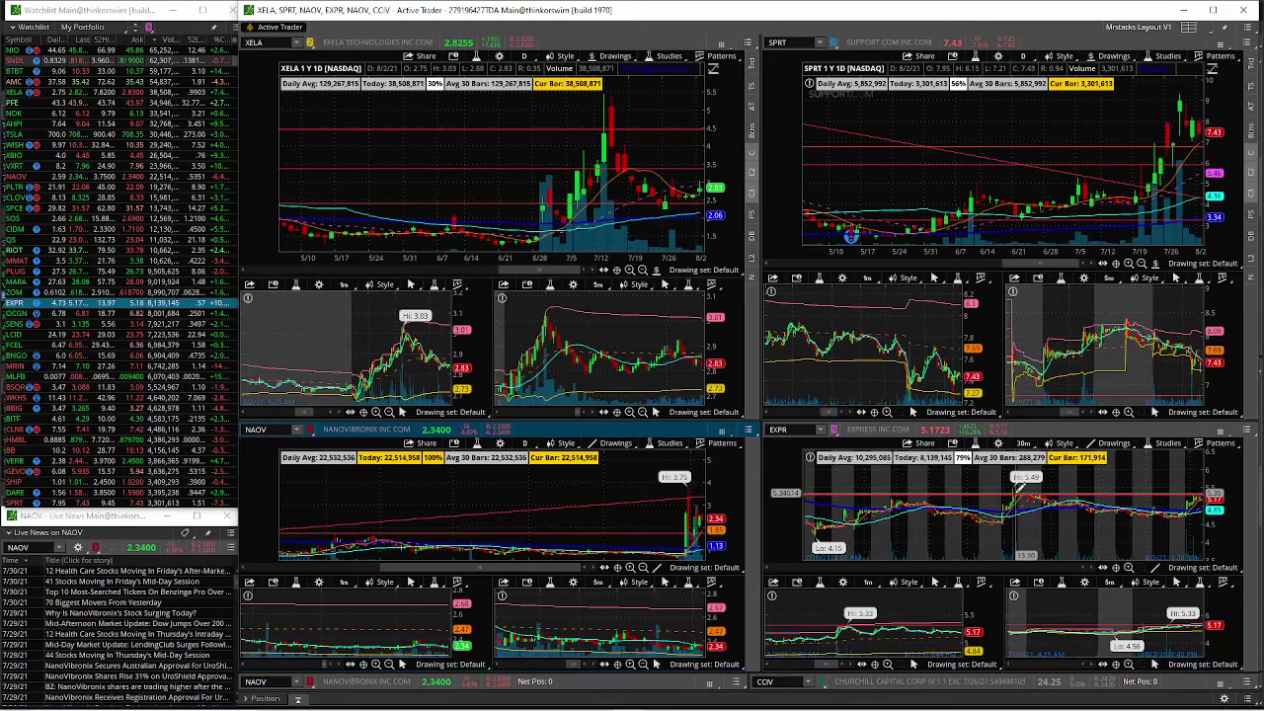
Set the main EXPR chart to 1 Y : 1D and compare its recent bars with the full year
scroll(1194, 500, "up", 3)
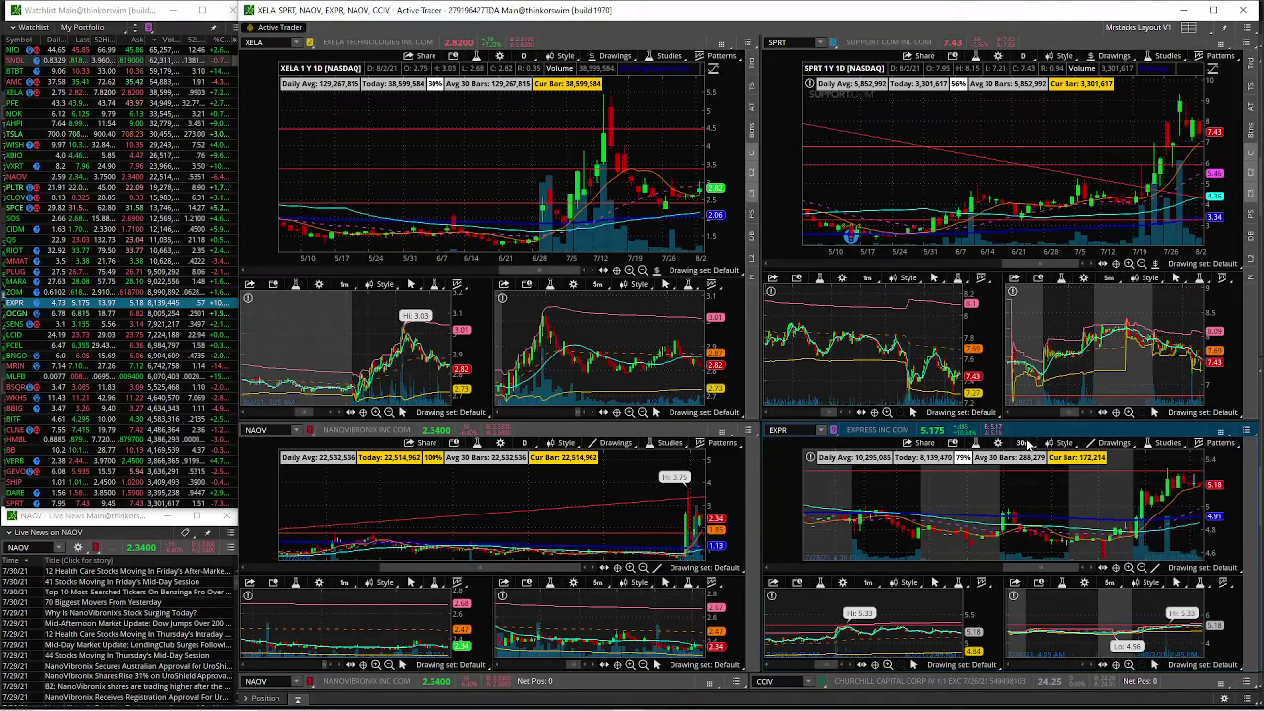
left_click(1023, 443)
left_click(973, 577)
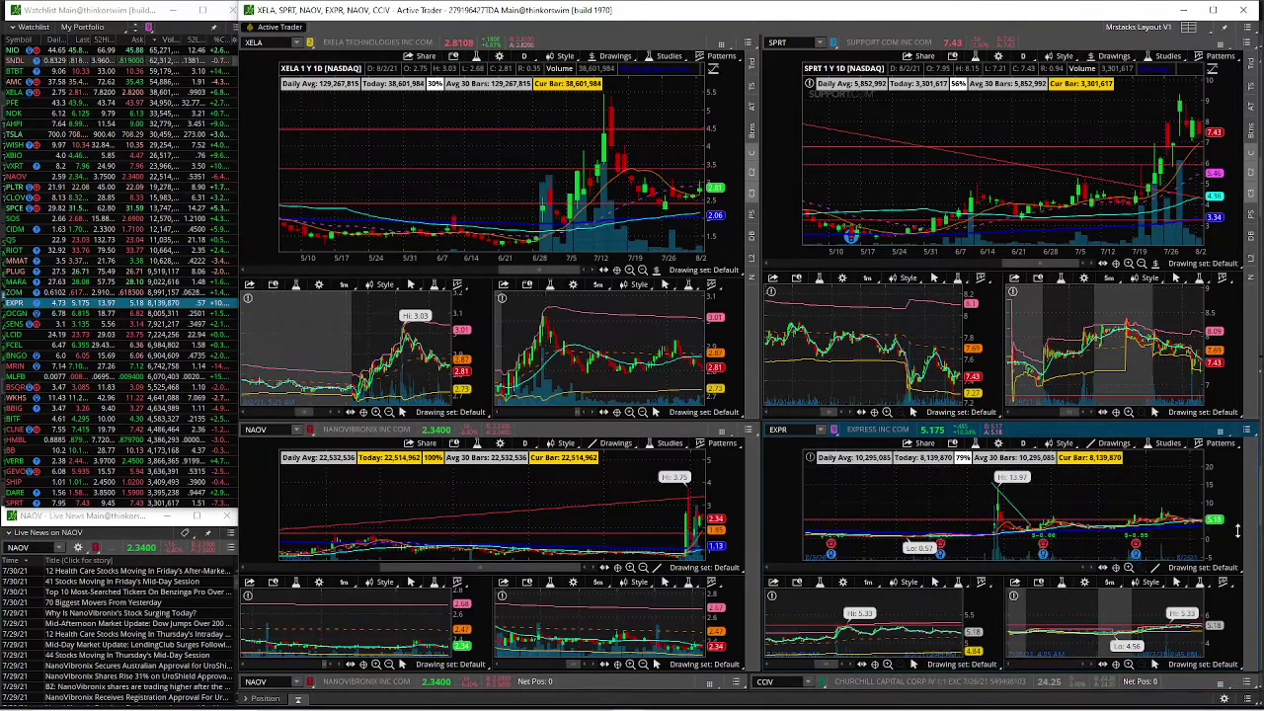
left_click(1128, 568)
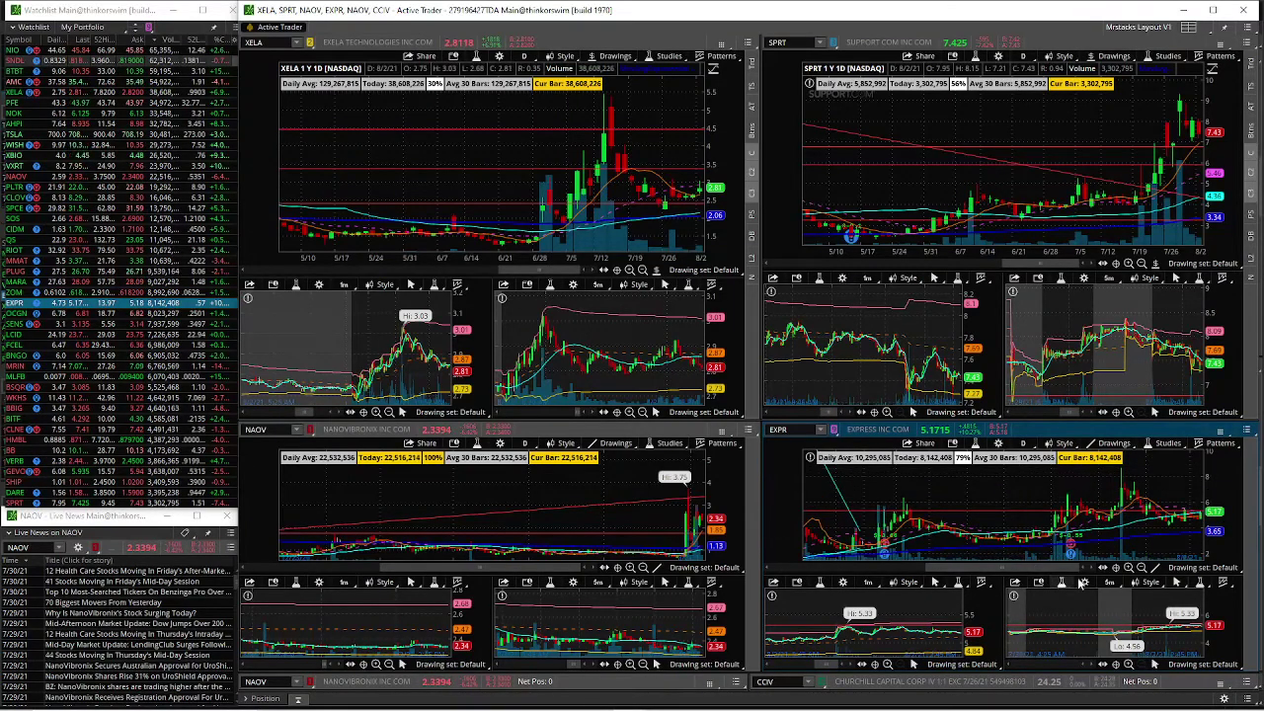
left_click(1142, 570)
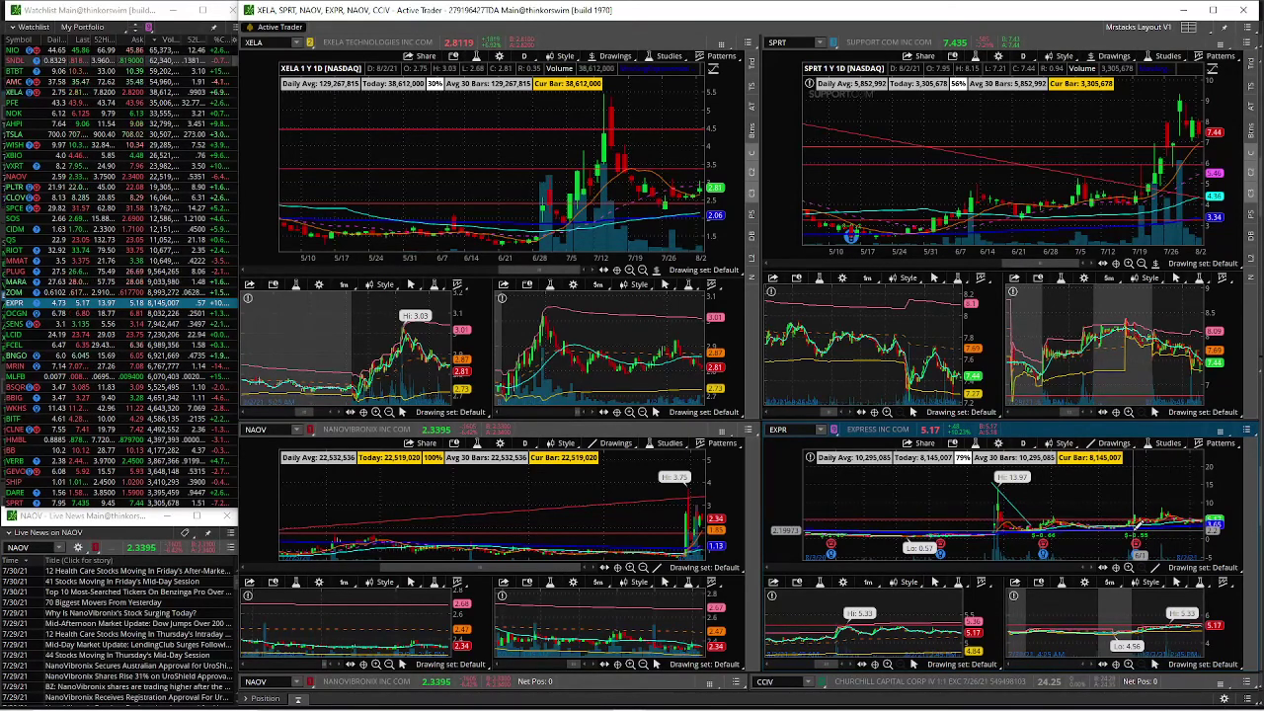
left_click(1128, 569)
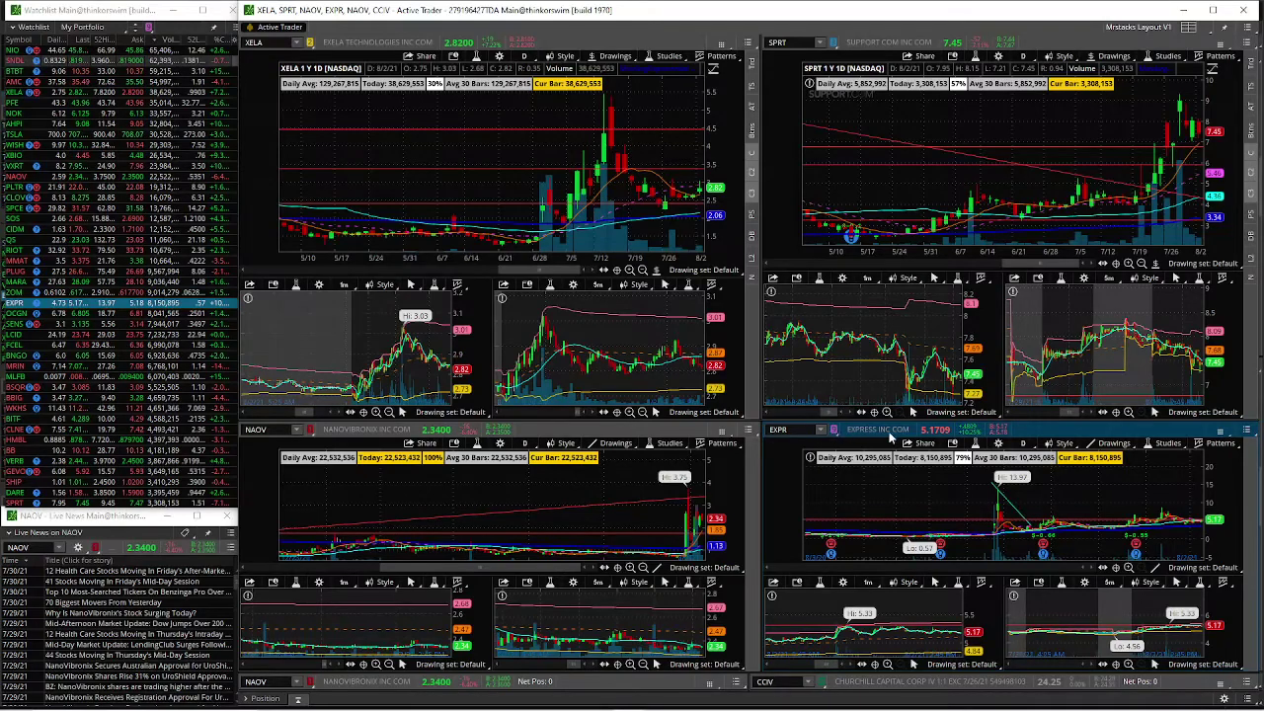
Compare recent bars with the full history on EXPR's main chart at 3 Y : W, and return it to the 1 Y : 1D time frame
left_click(1022, 442)
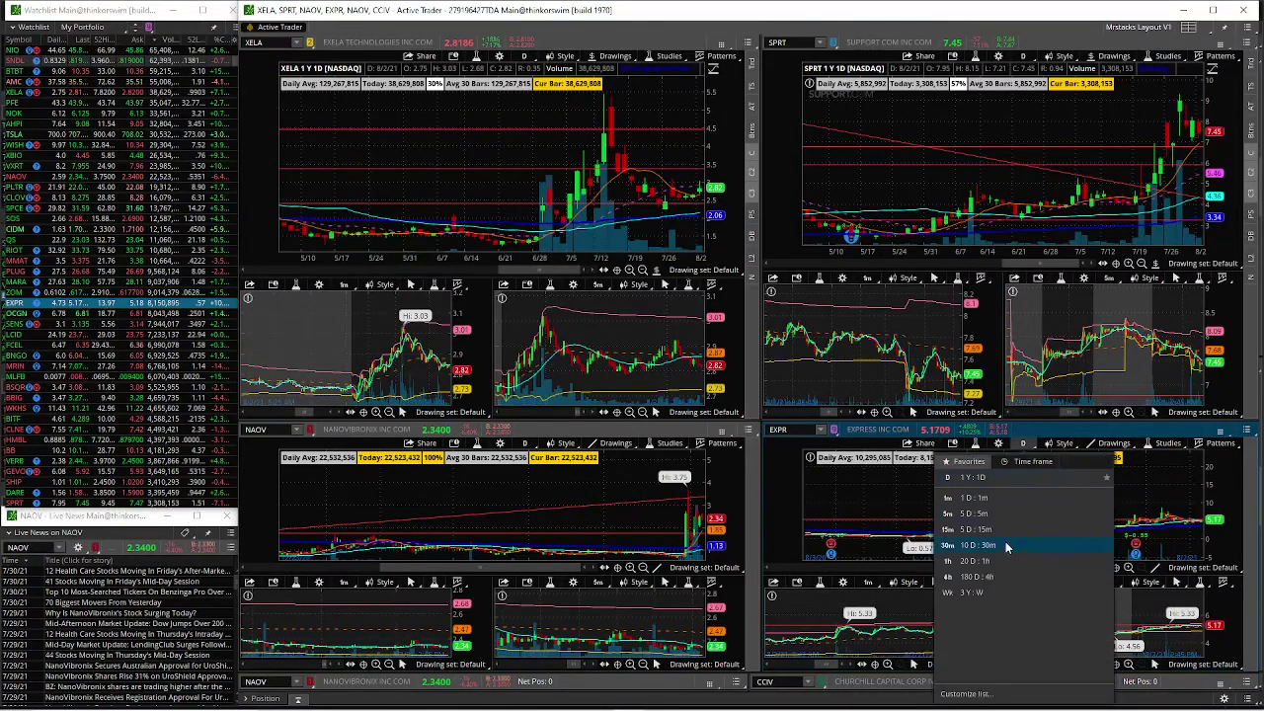
left_click(974, 593)
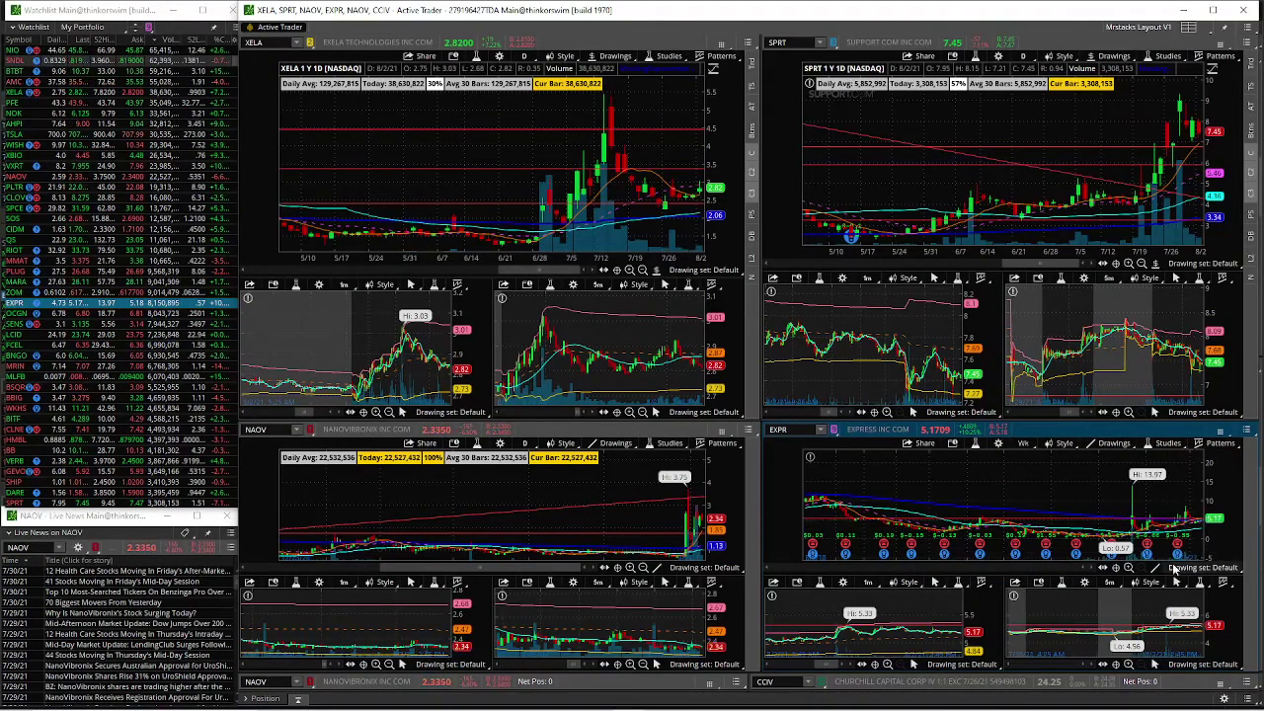
left_click(1129, 570)
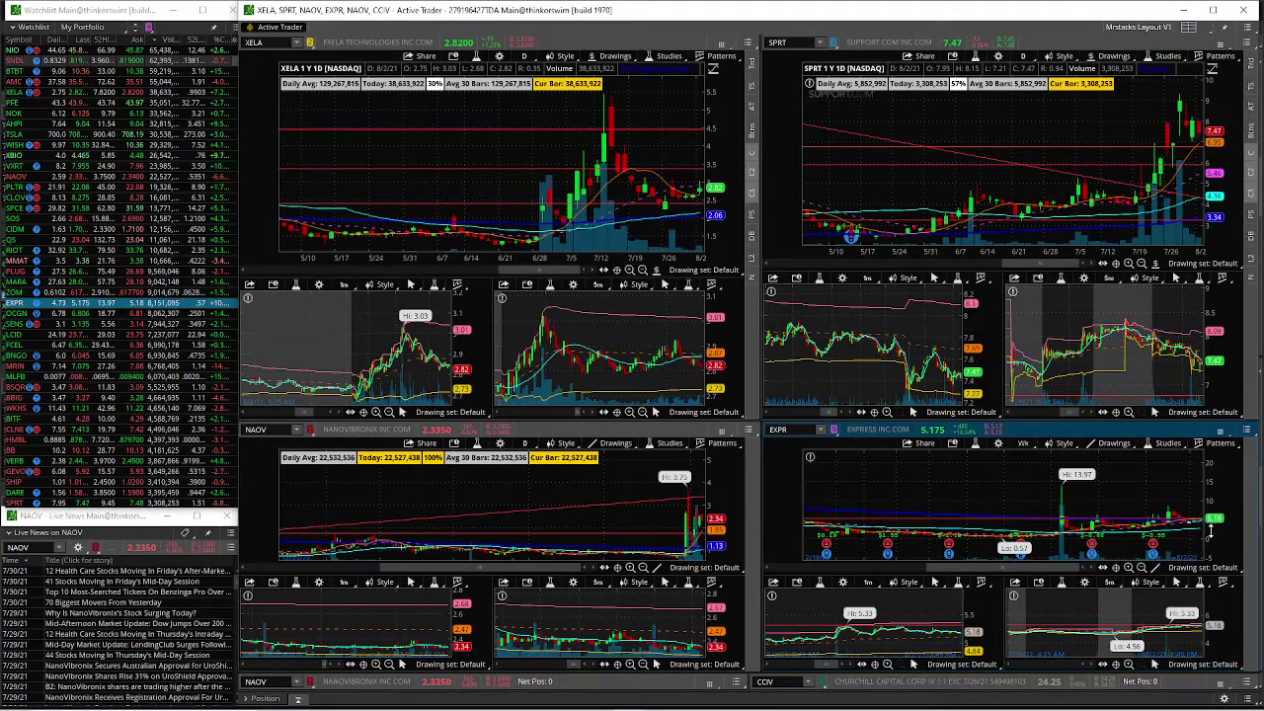
left_click(1141, 568)
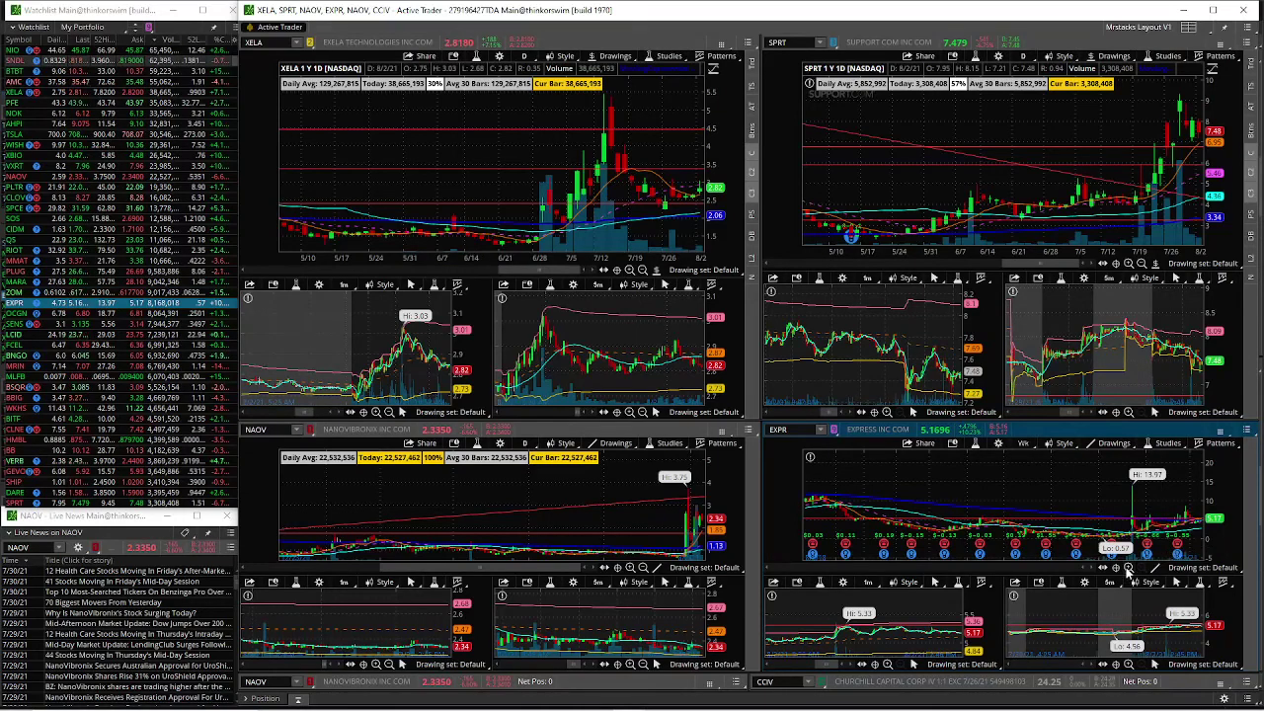
left_click(1127, 570)
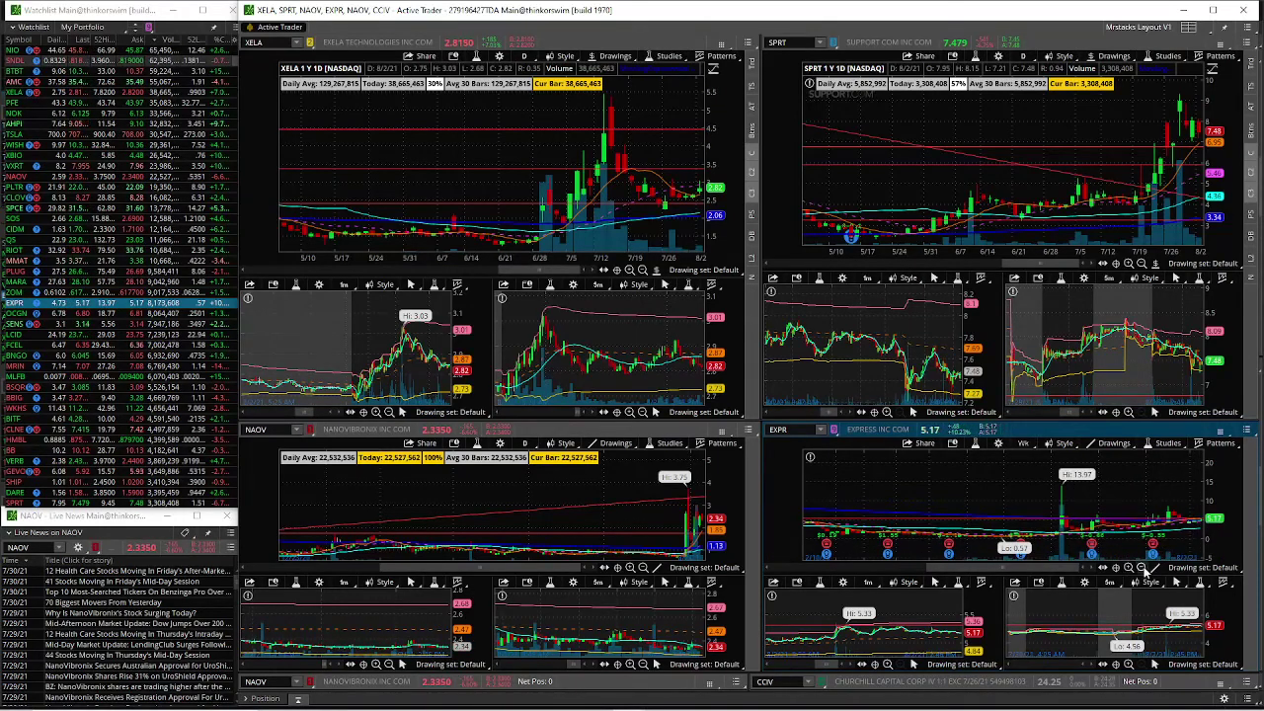
left_click(1129, 568)
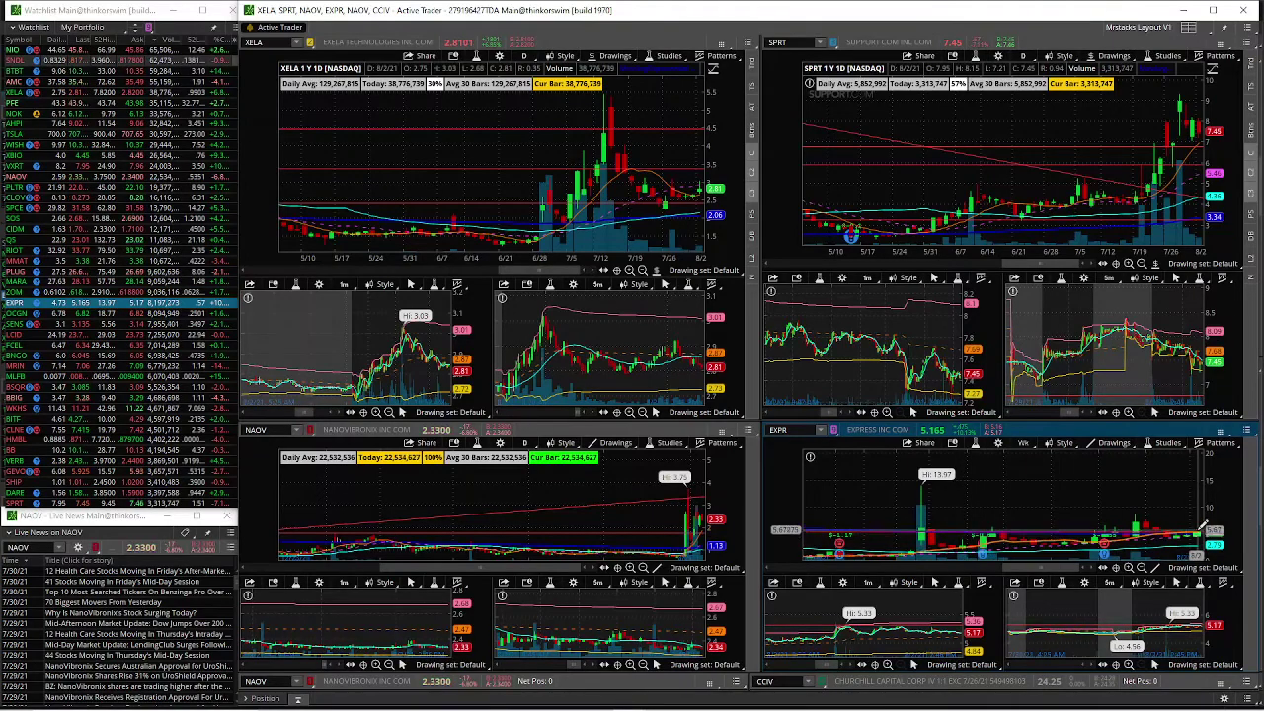
left_click(1022, 443)
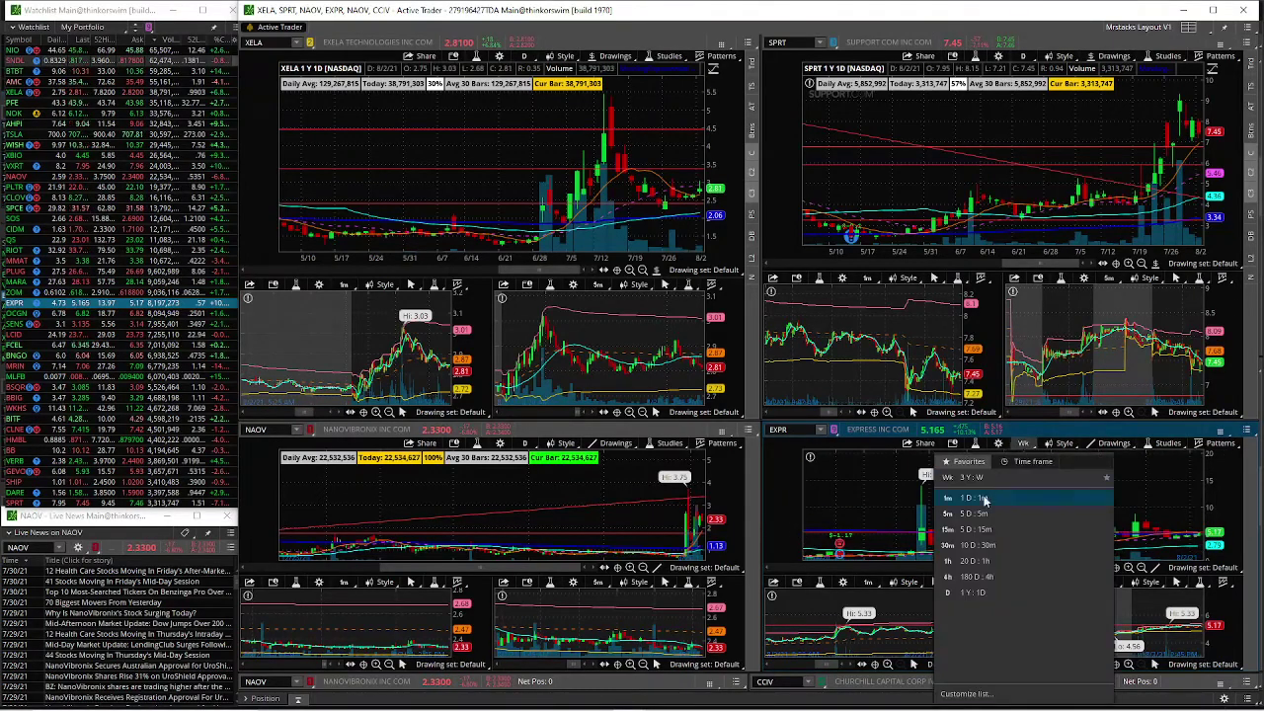
left_click(975, 592)
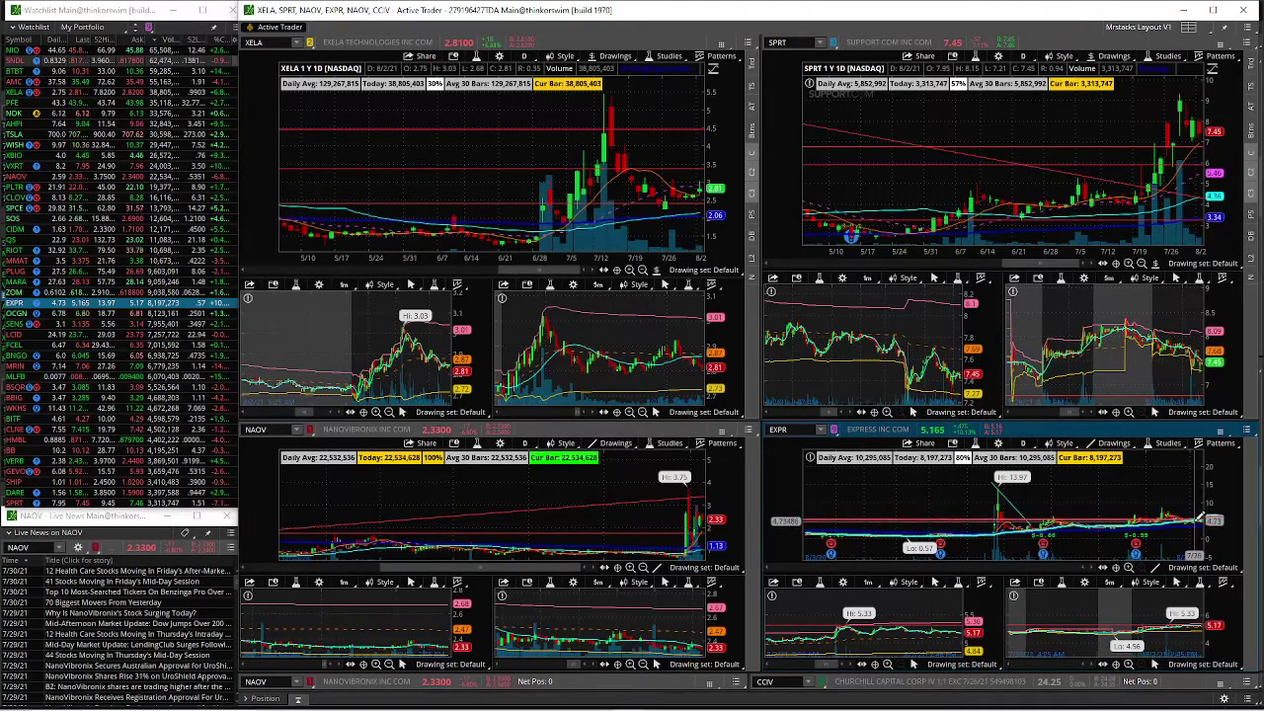